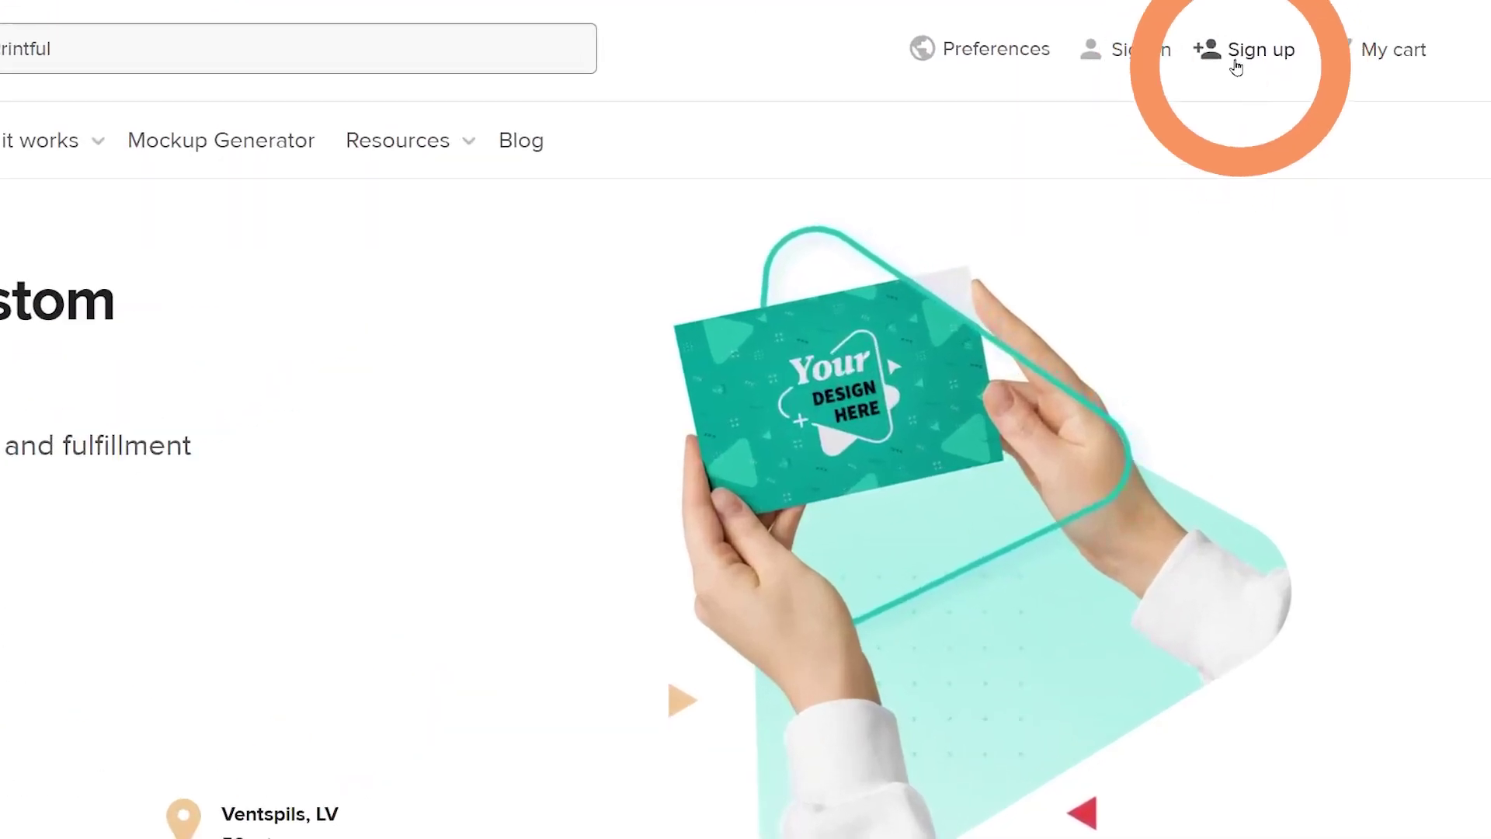
- Go to the Printful account sign-up from the homepage header
left_click(1256, 39)
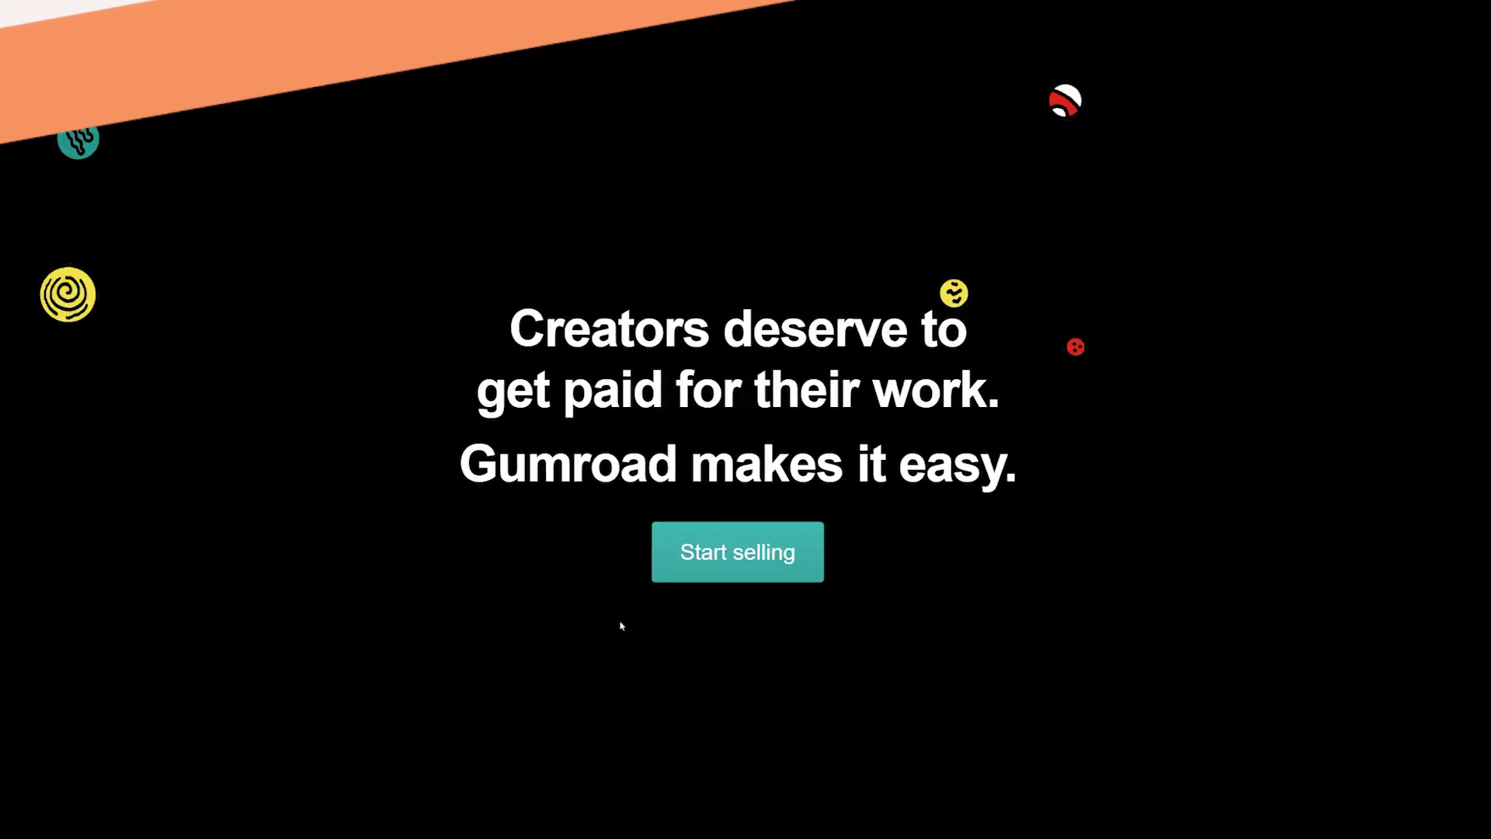
- Choose Start selling on Gumroad's landing page, then return to the Printful dashboard
left_click(694, 565)
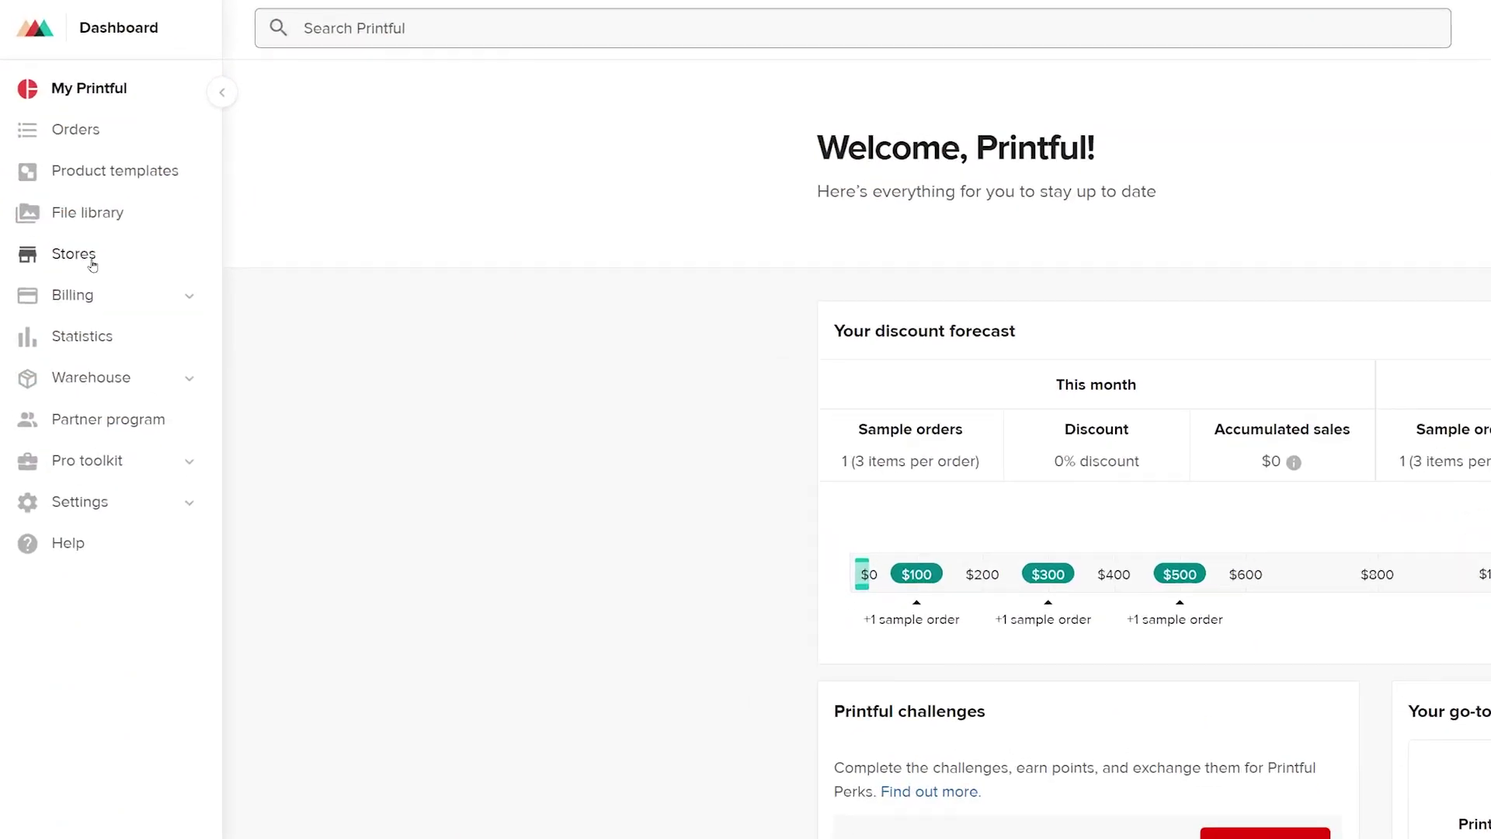
- From Printful's Stores, choose a platform and connect Gumroad
left_click(118, 344)
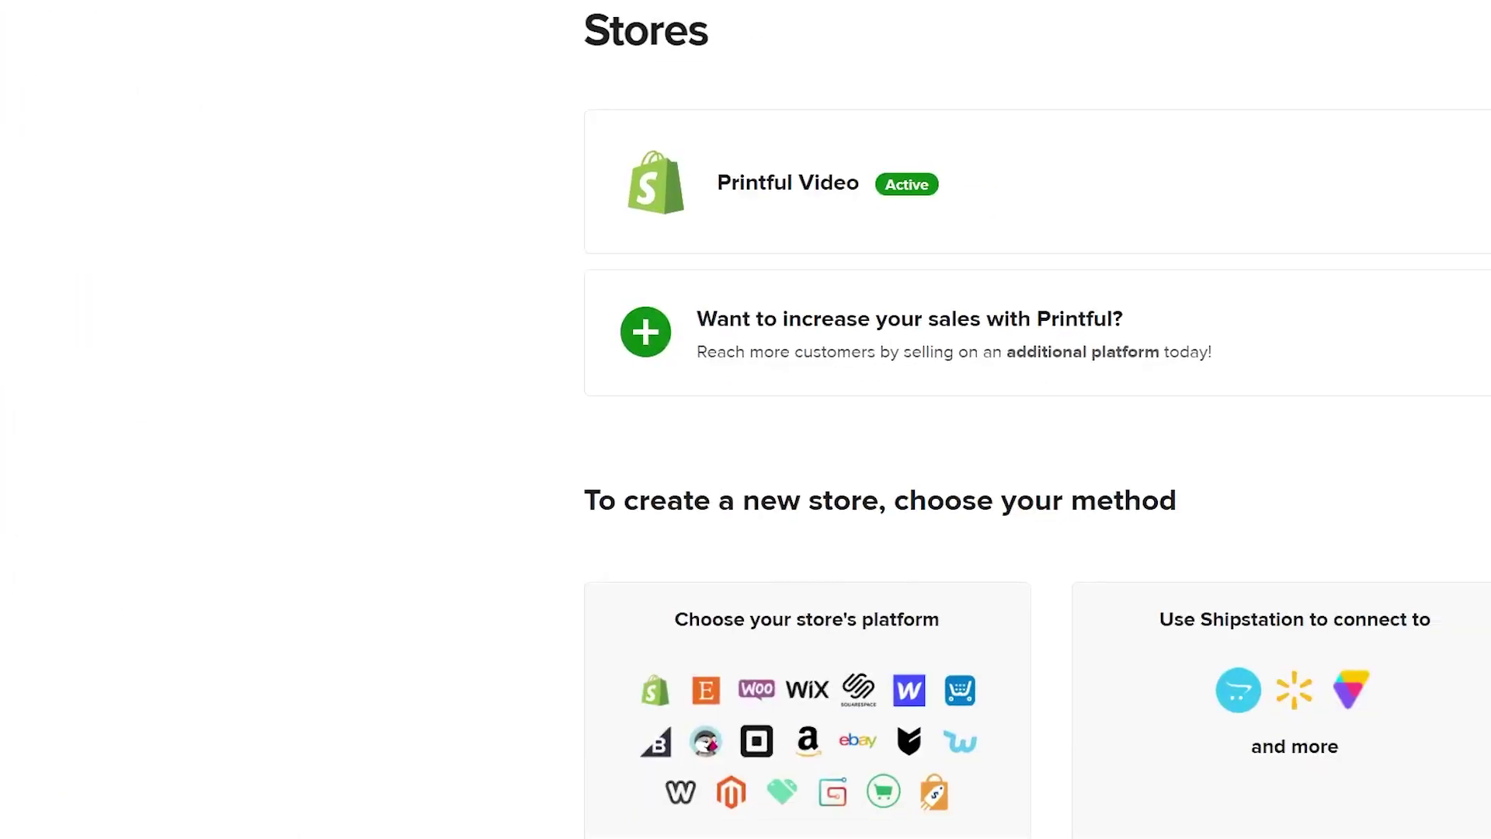
left_click(241, 726)
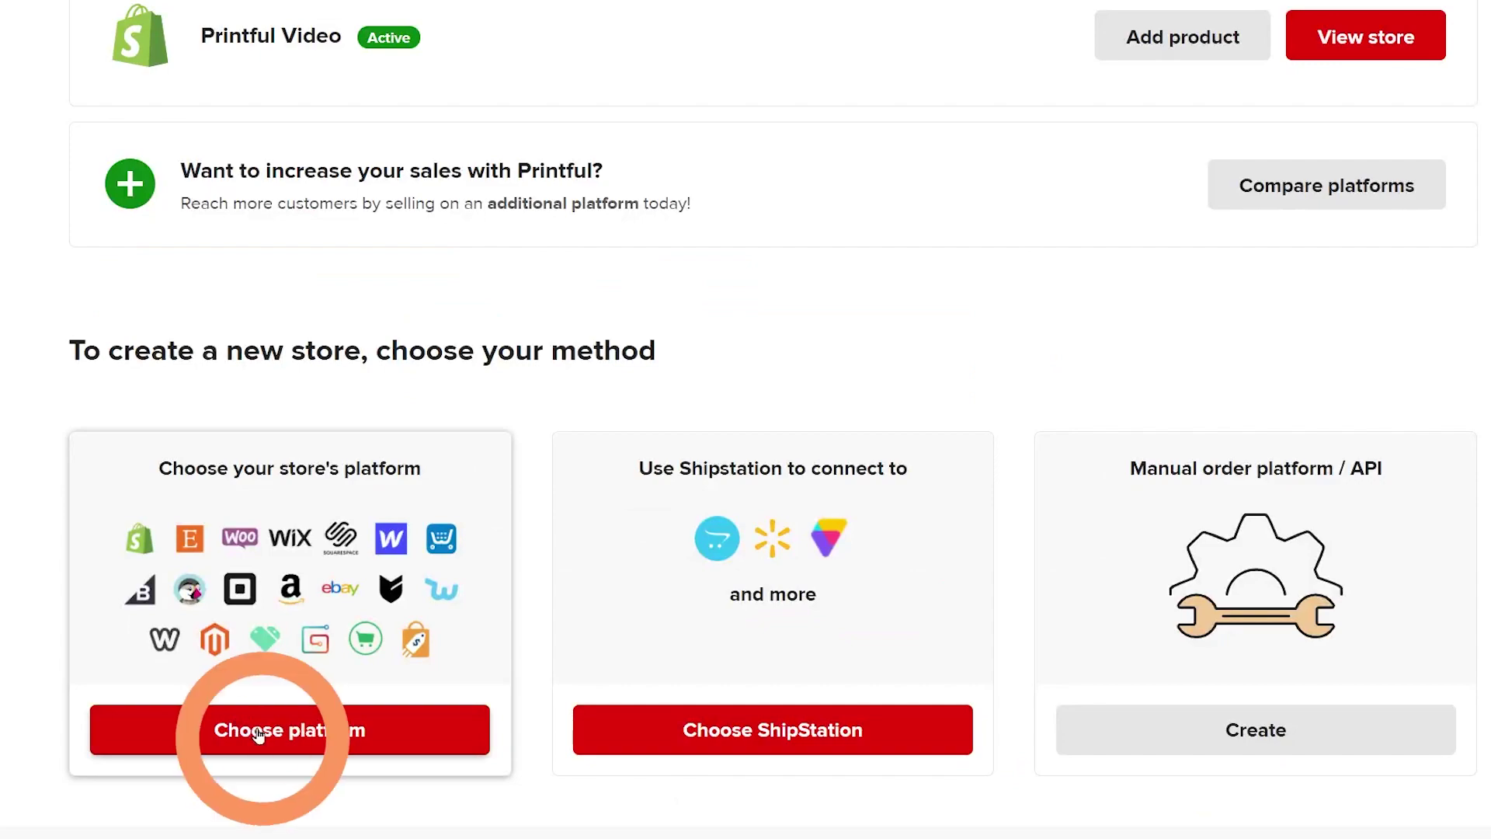
scroll(93, 719, "down", 5)
scroll(99, 675, "down", 6)
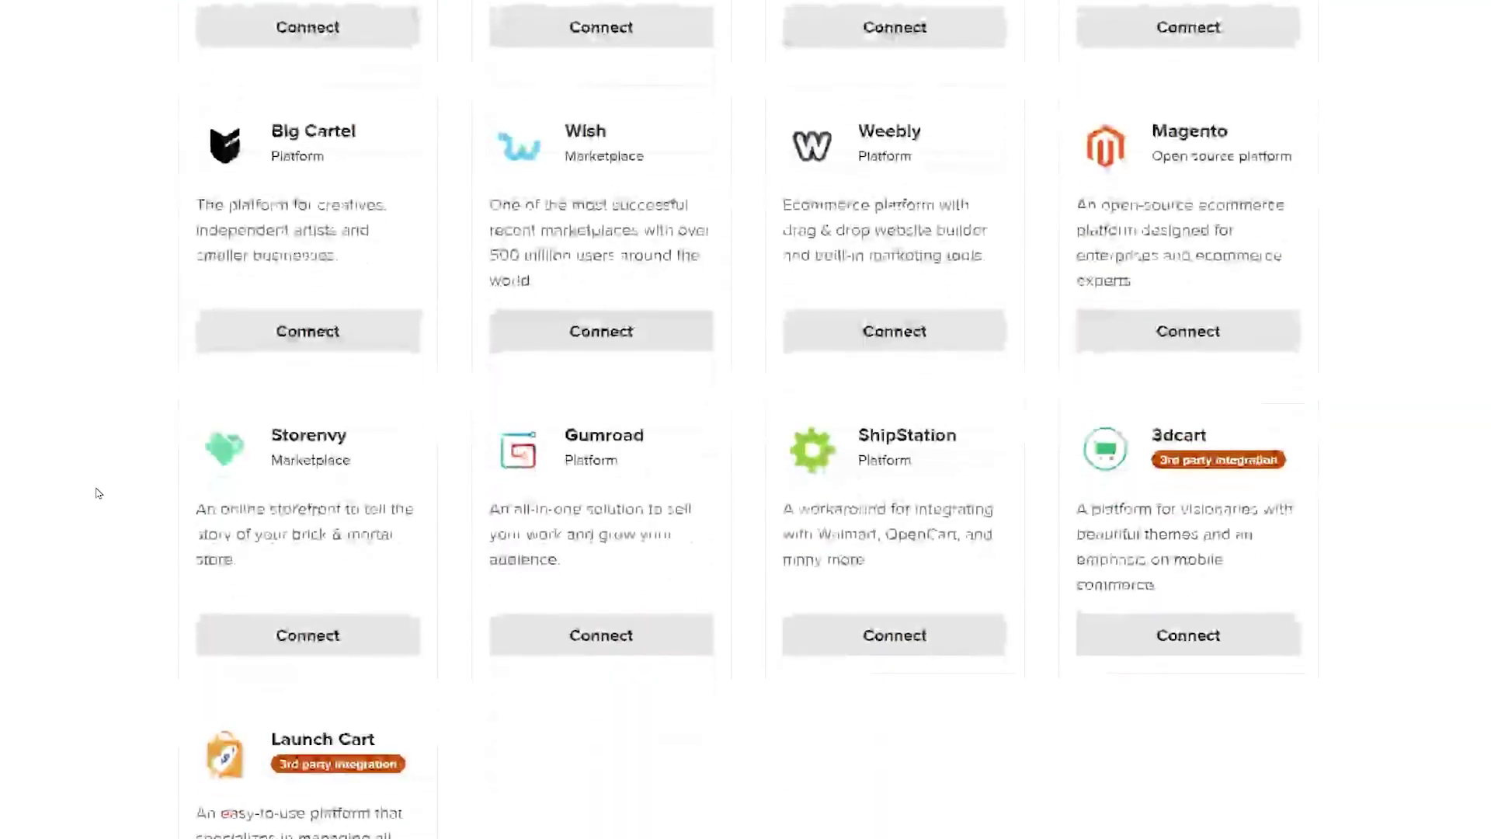
left_click(582, 636)
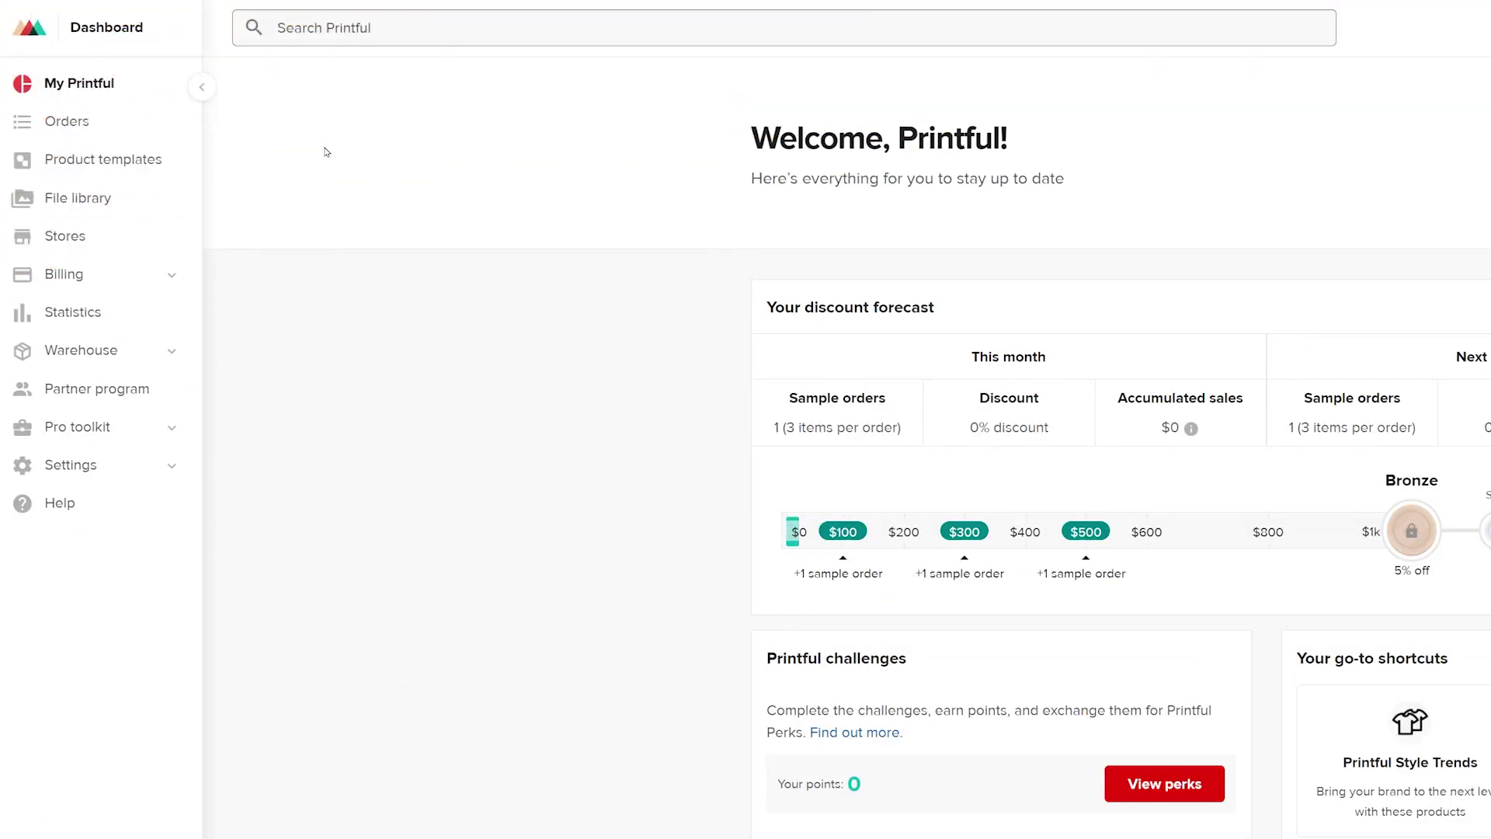
- Create a new template from Men's clothing > T-shirts with the Unisex Premium T-Shirt | Bella + Canvas 3001
left_click(150, 159)
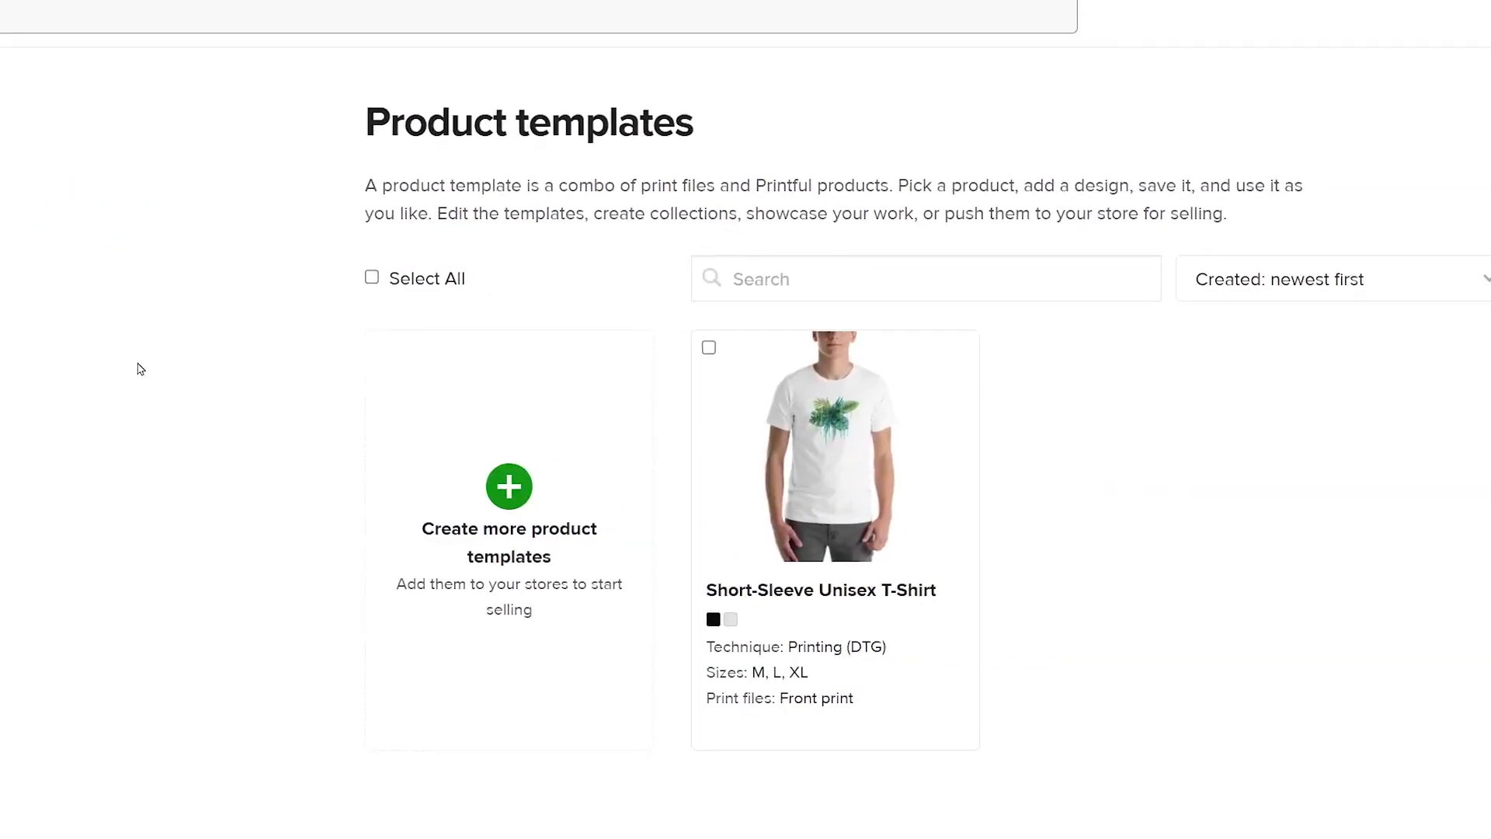
left_click(550, 487)
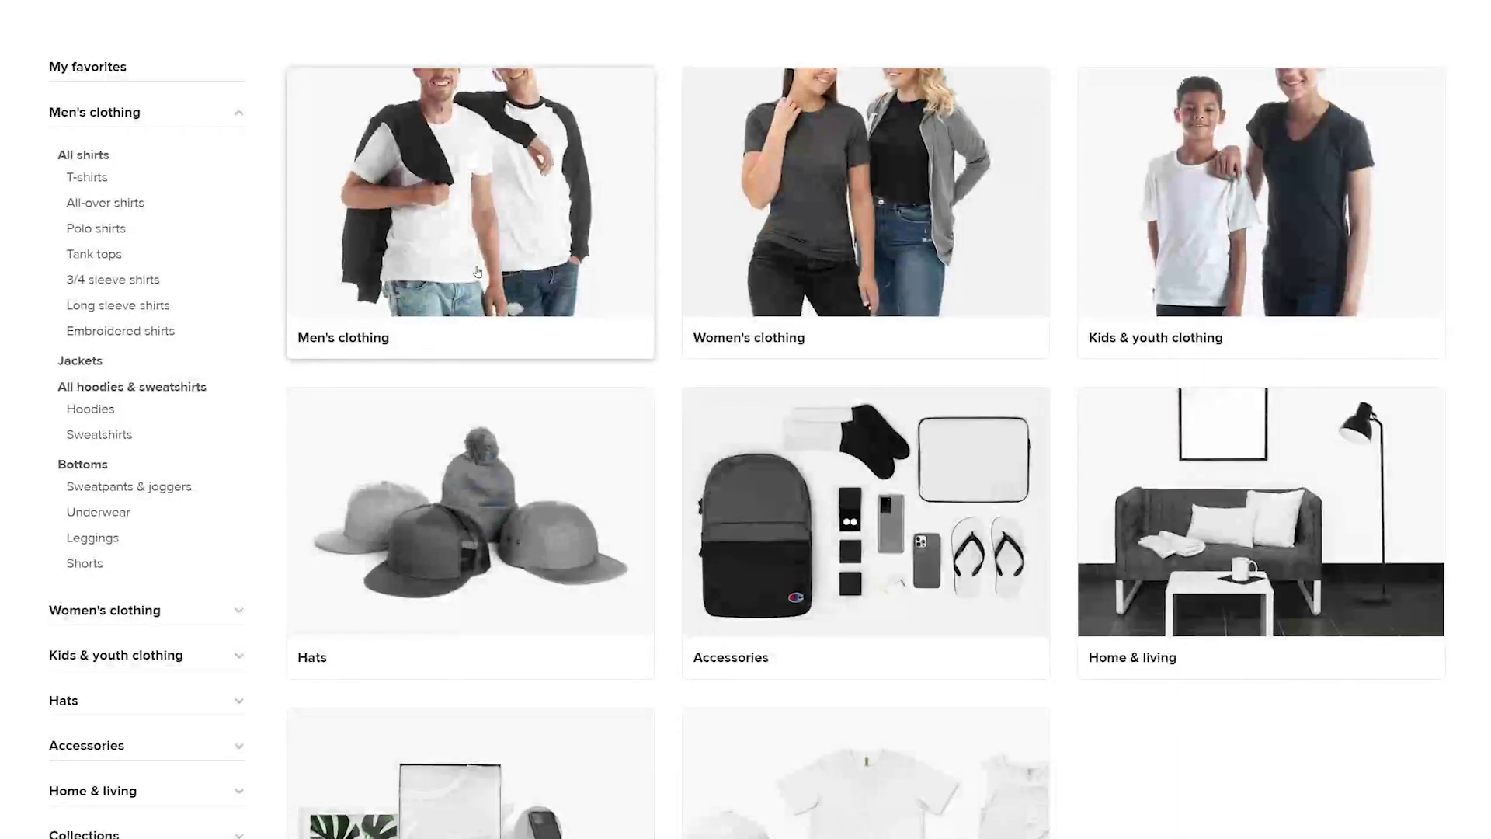
left_click(492, 236)
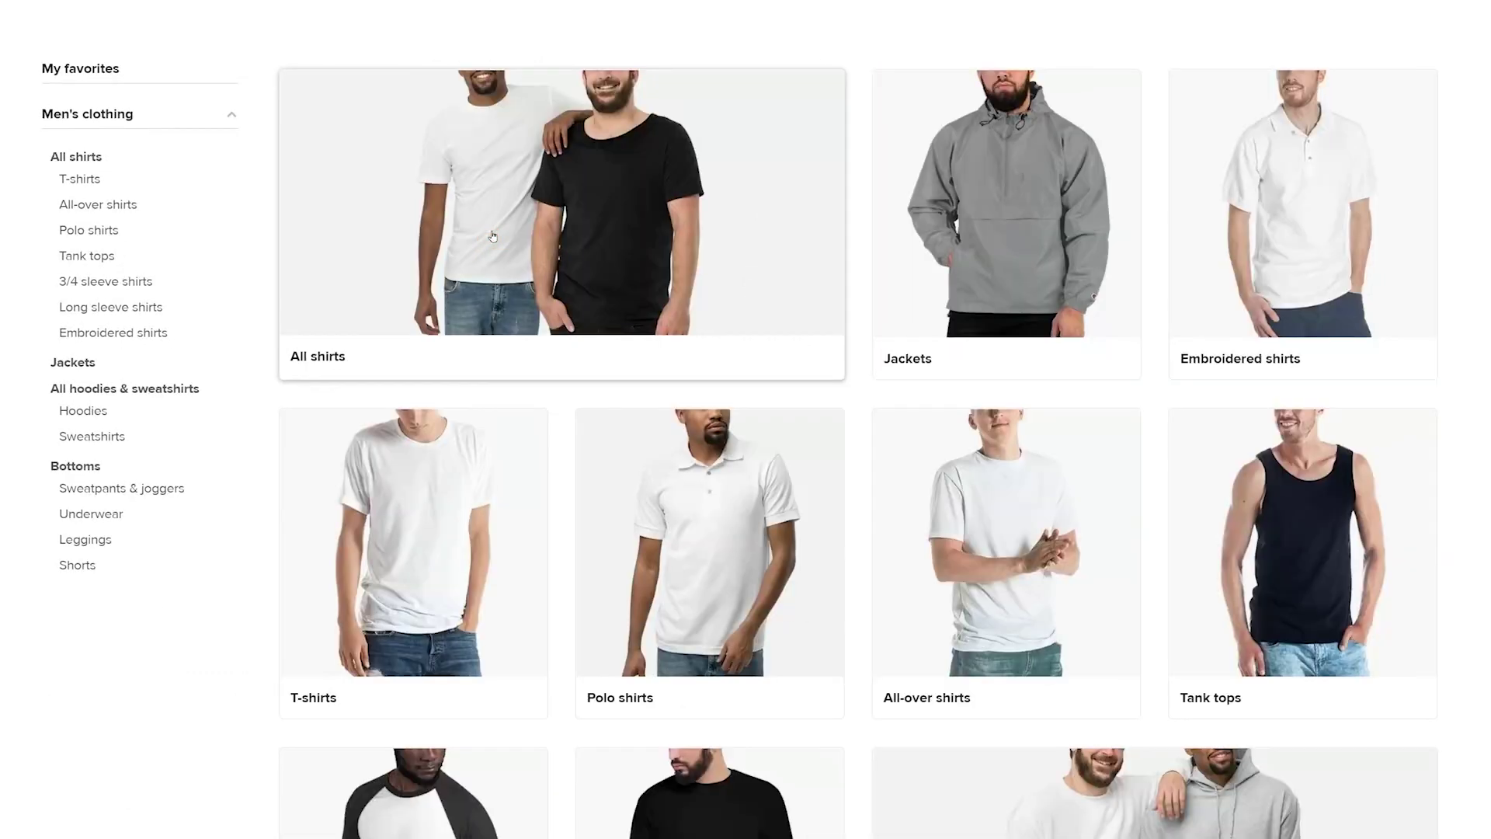
left_click(438, 520)
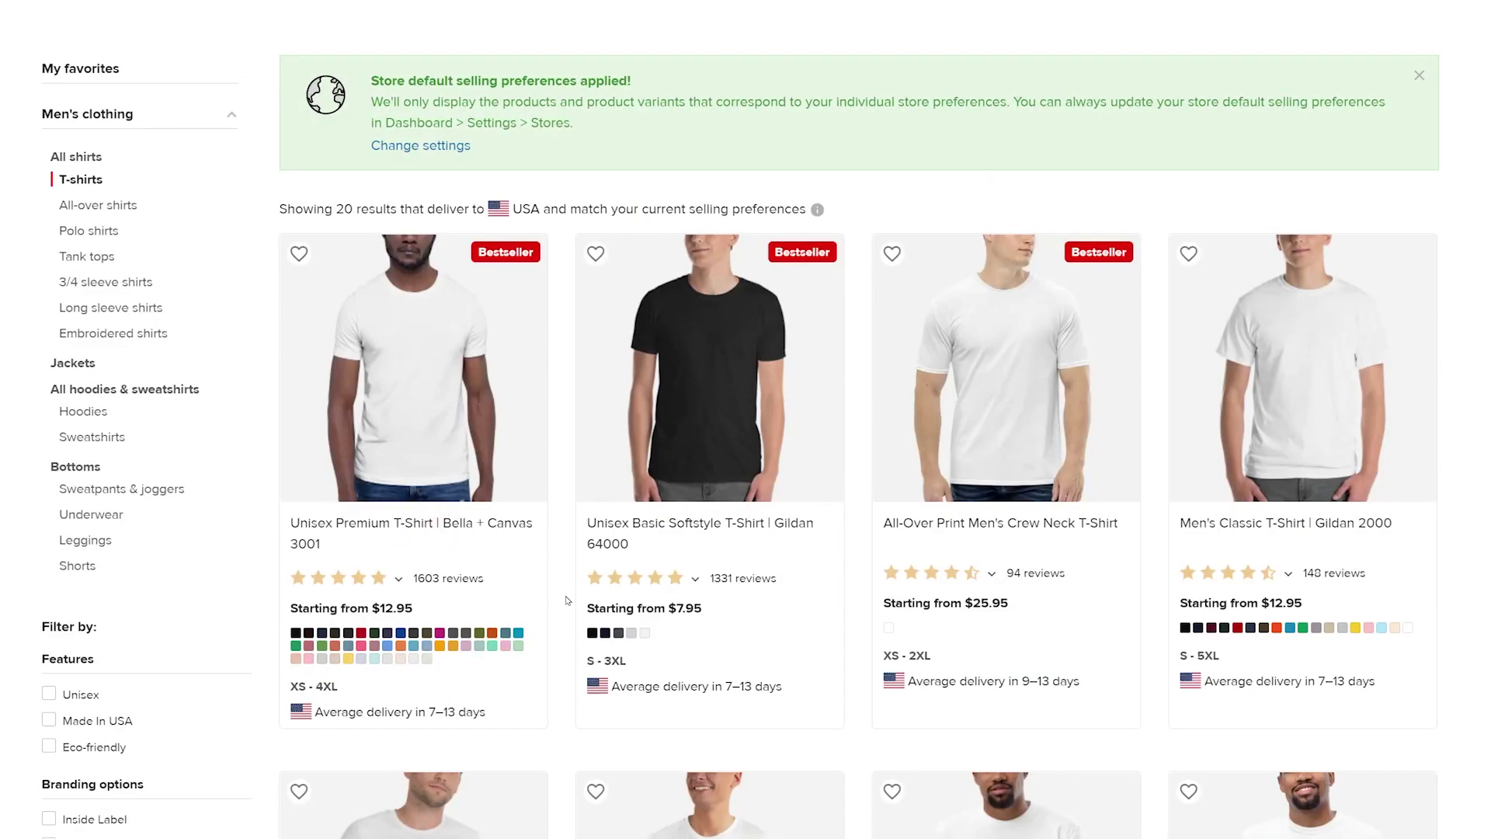
left_click(445, 422)
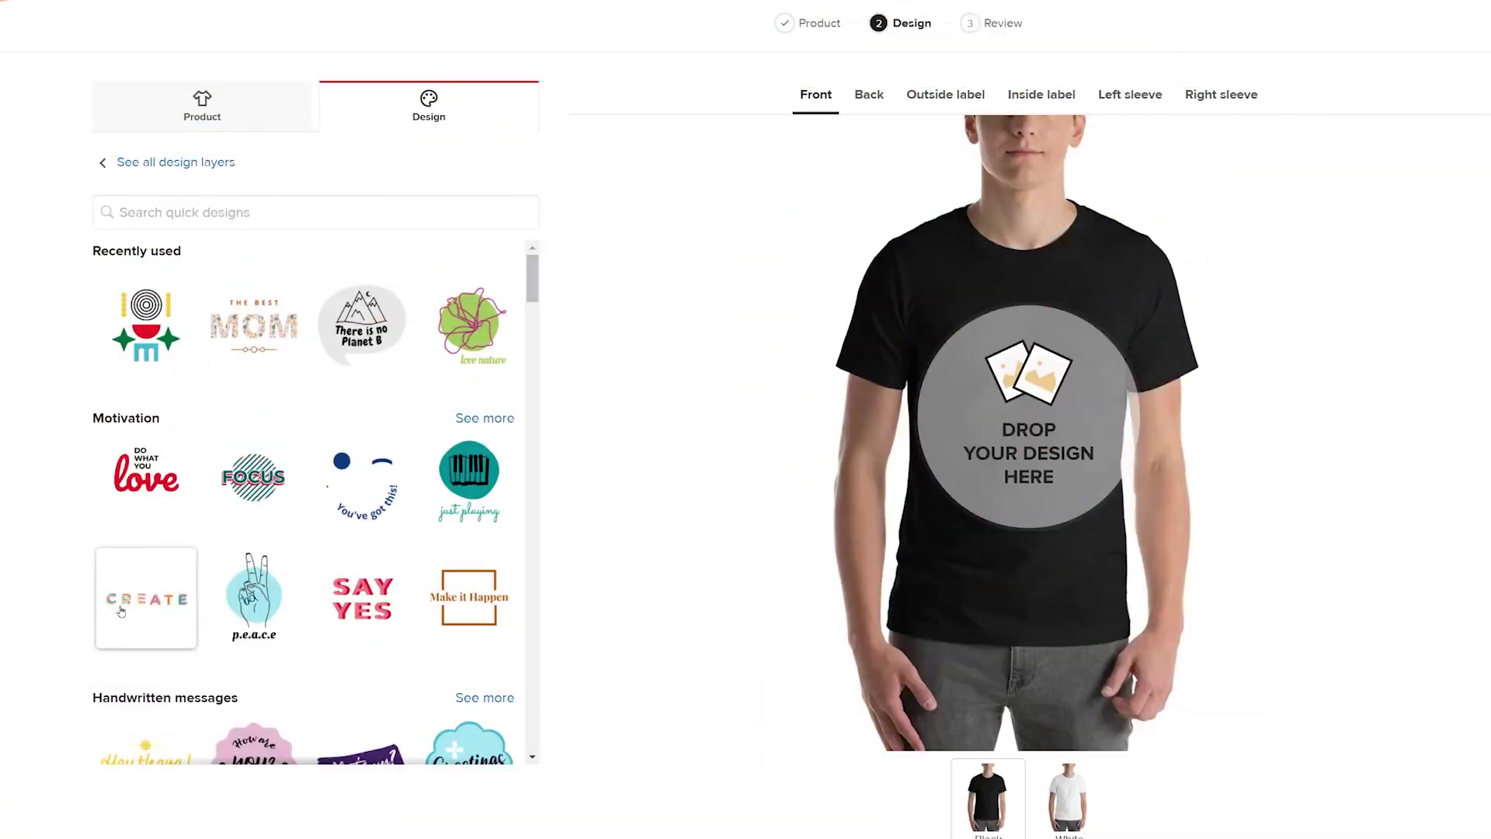
left_click(101, 612)
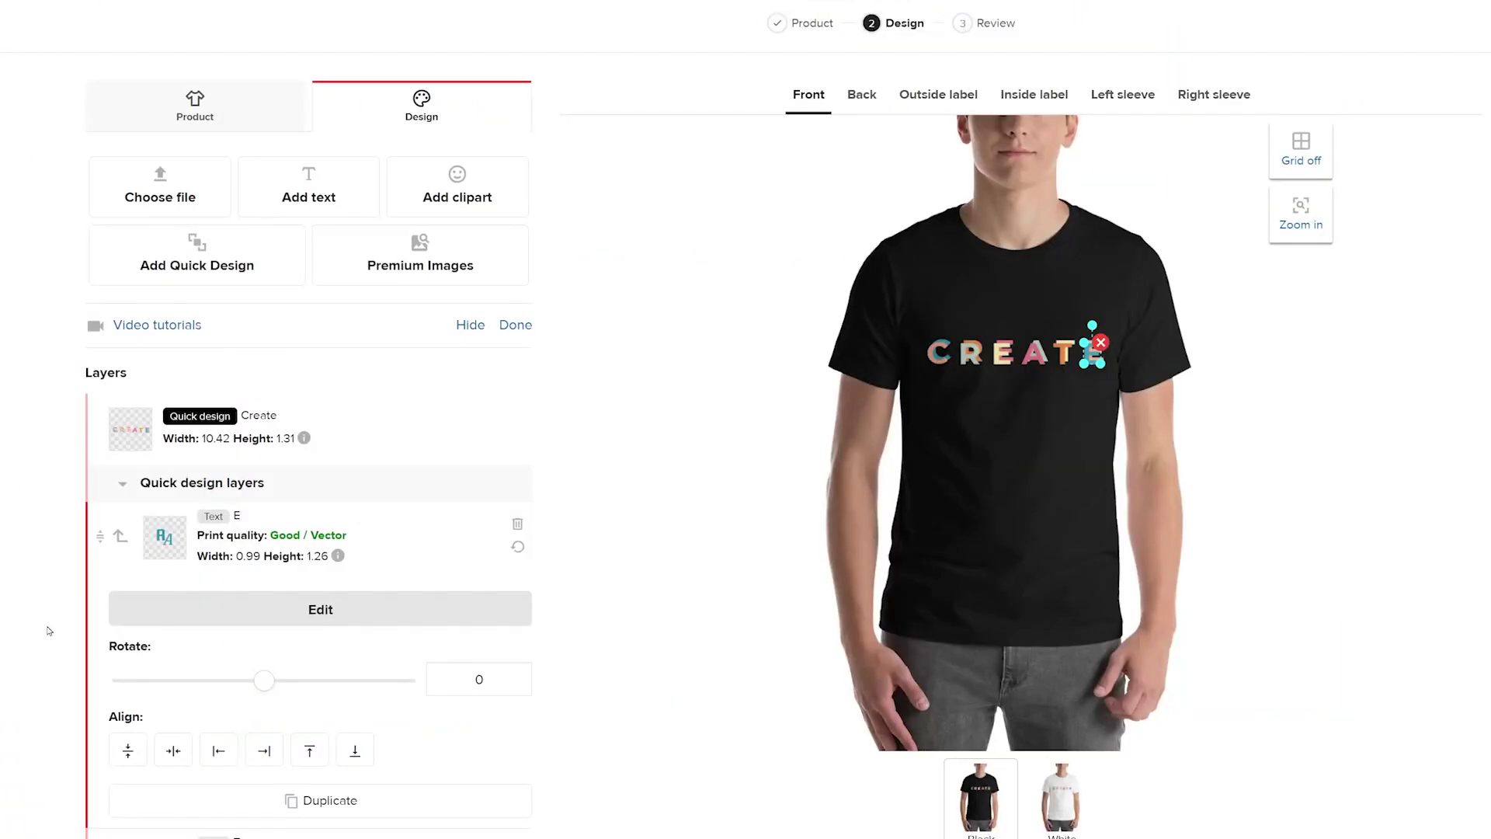
mouse_move(1083, 363)
left_mouse_down()
mouse_move(1072, 420)
mouse_move(1082, 364)
left_mouse_up()
left_click(449, 435)
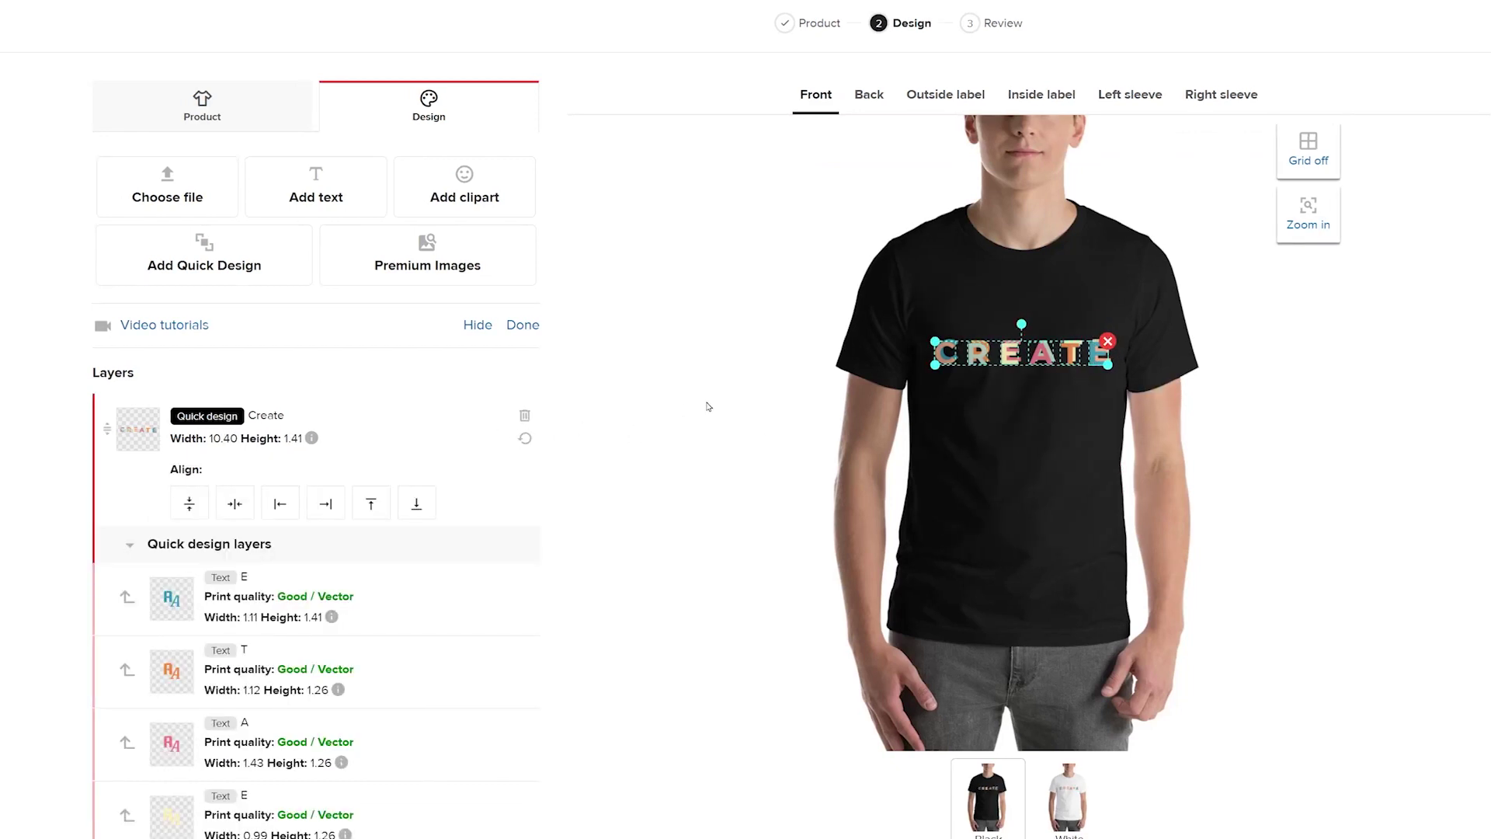
mouse_move(934, 364)
left_mouse_down()
mouse_move(913, 332)
mouse_move(913, 501)
mouse_move(949, 374)
left_mouse_up()
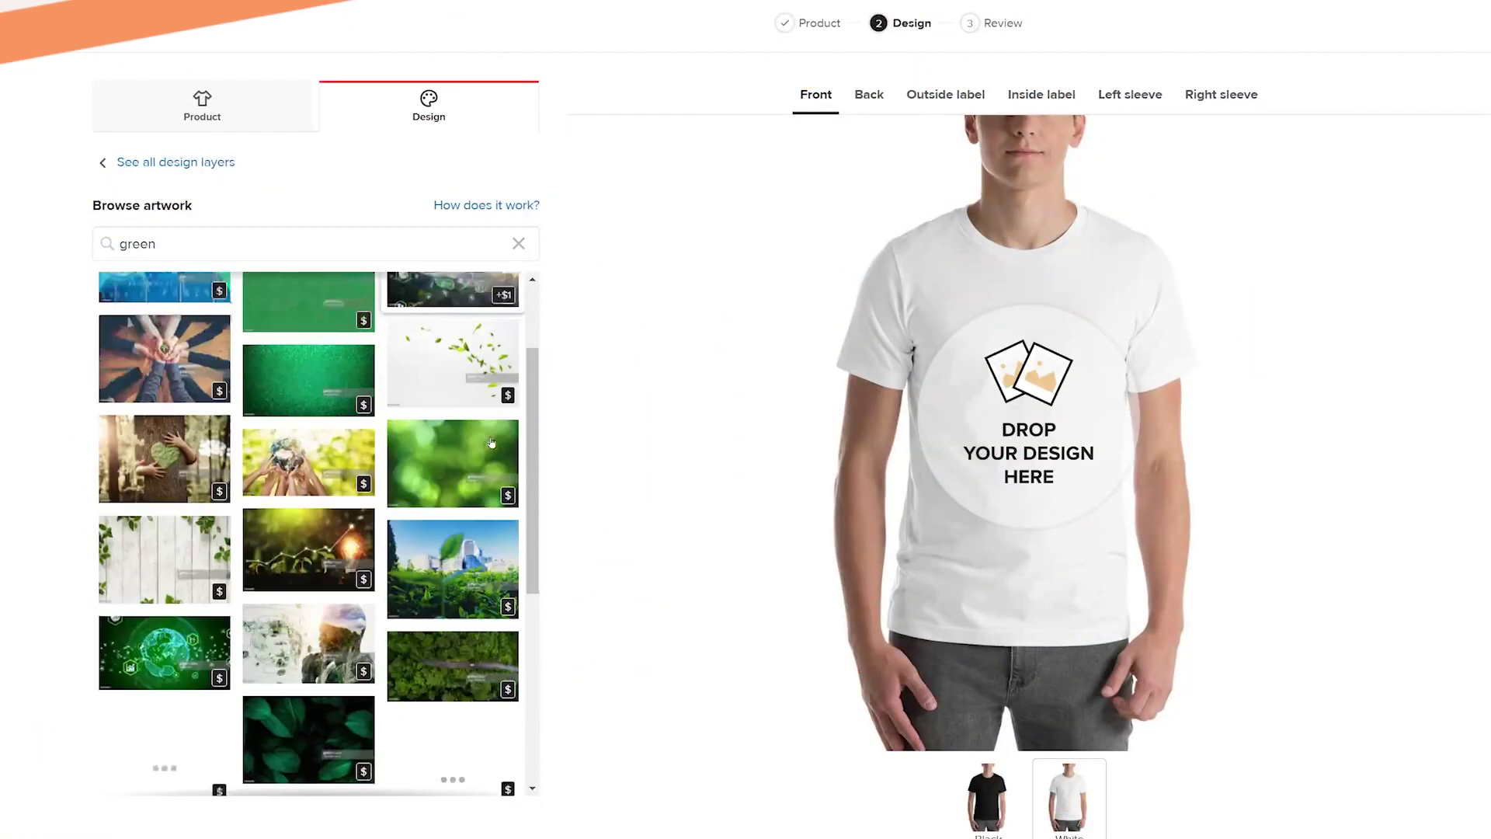
scroll(490, 443, "down", 5)
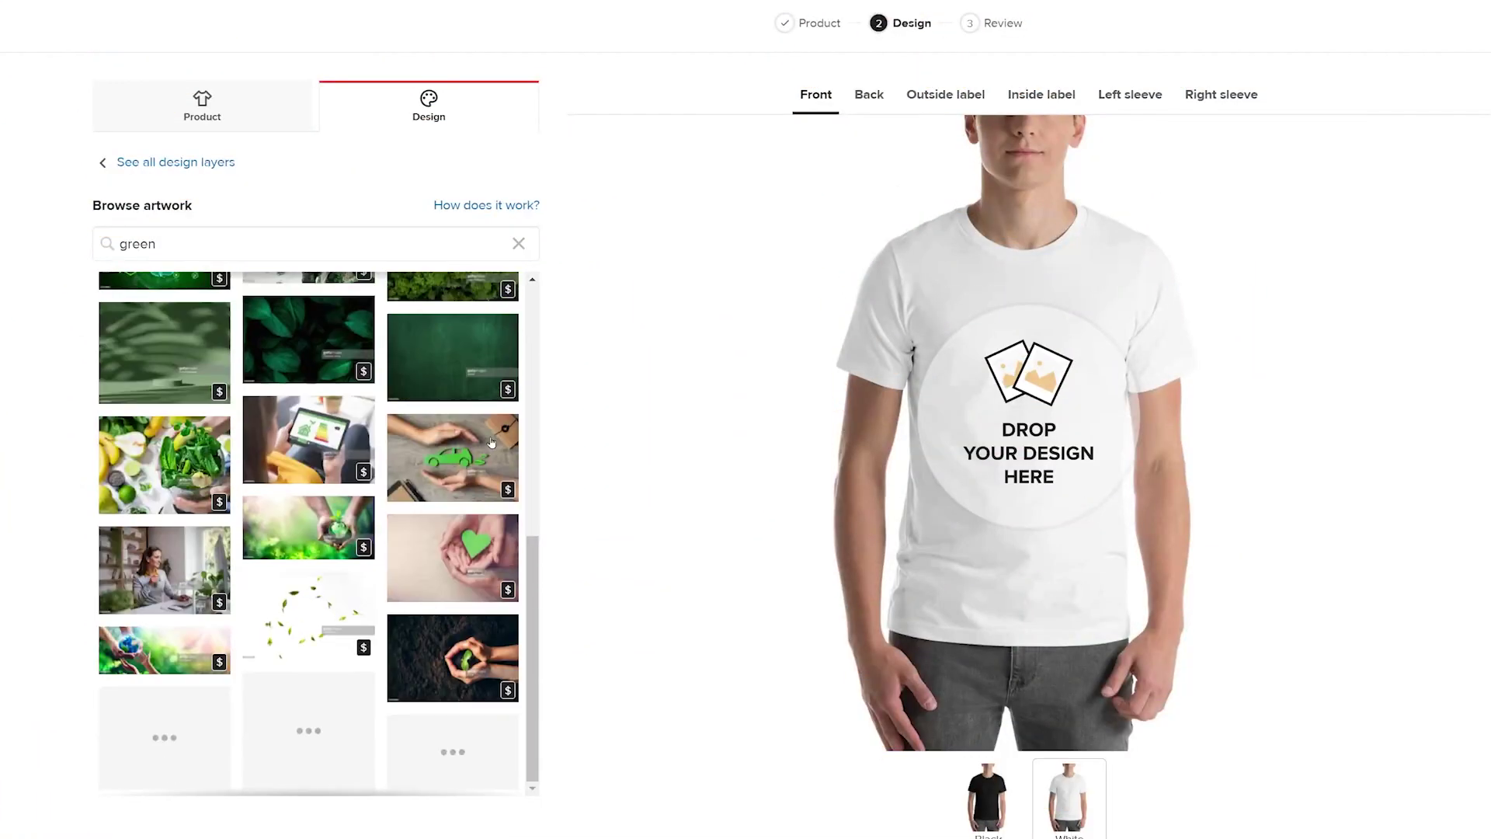
left_click(457, 649)
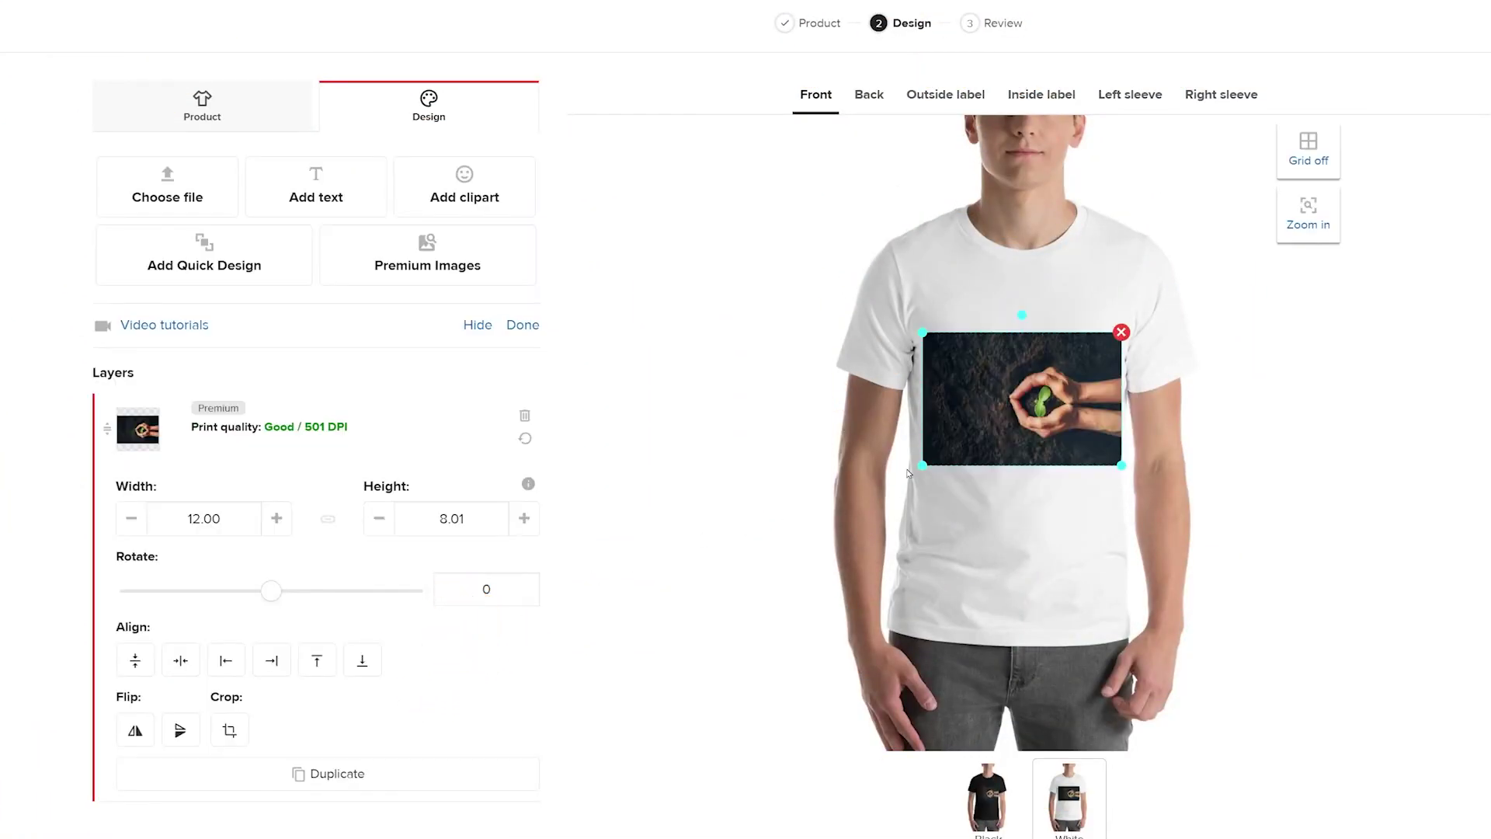
left_click_drag(922, 465, 867, 503)
left_click_drag(1043, 464, 1000, 463)
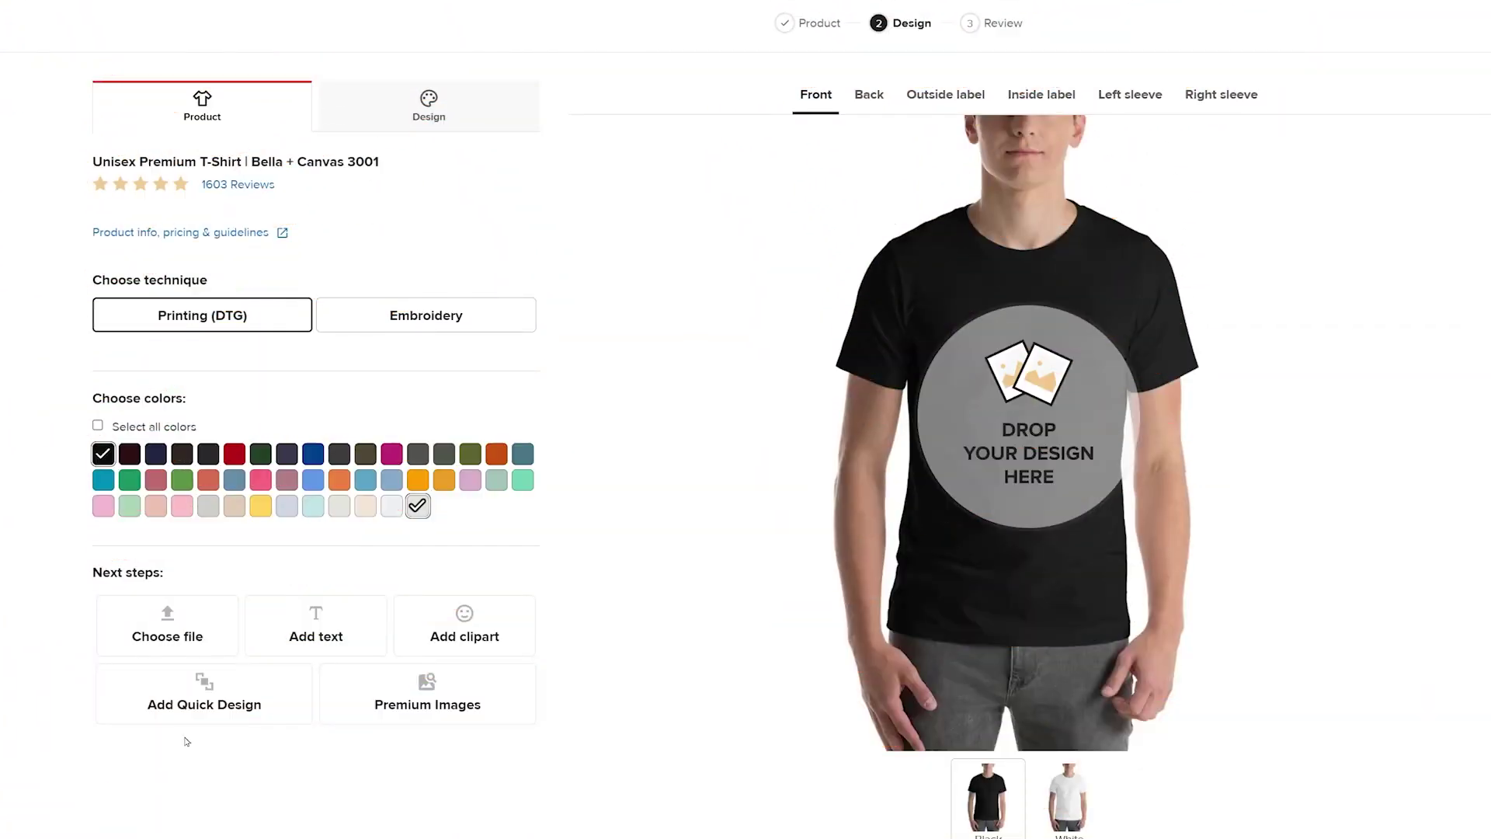
left_click(205, 716)
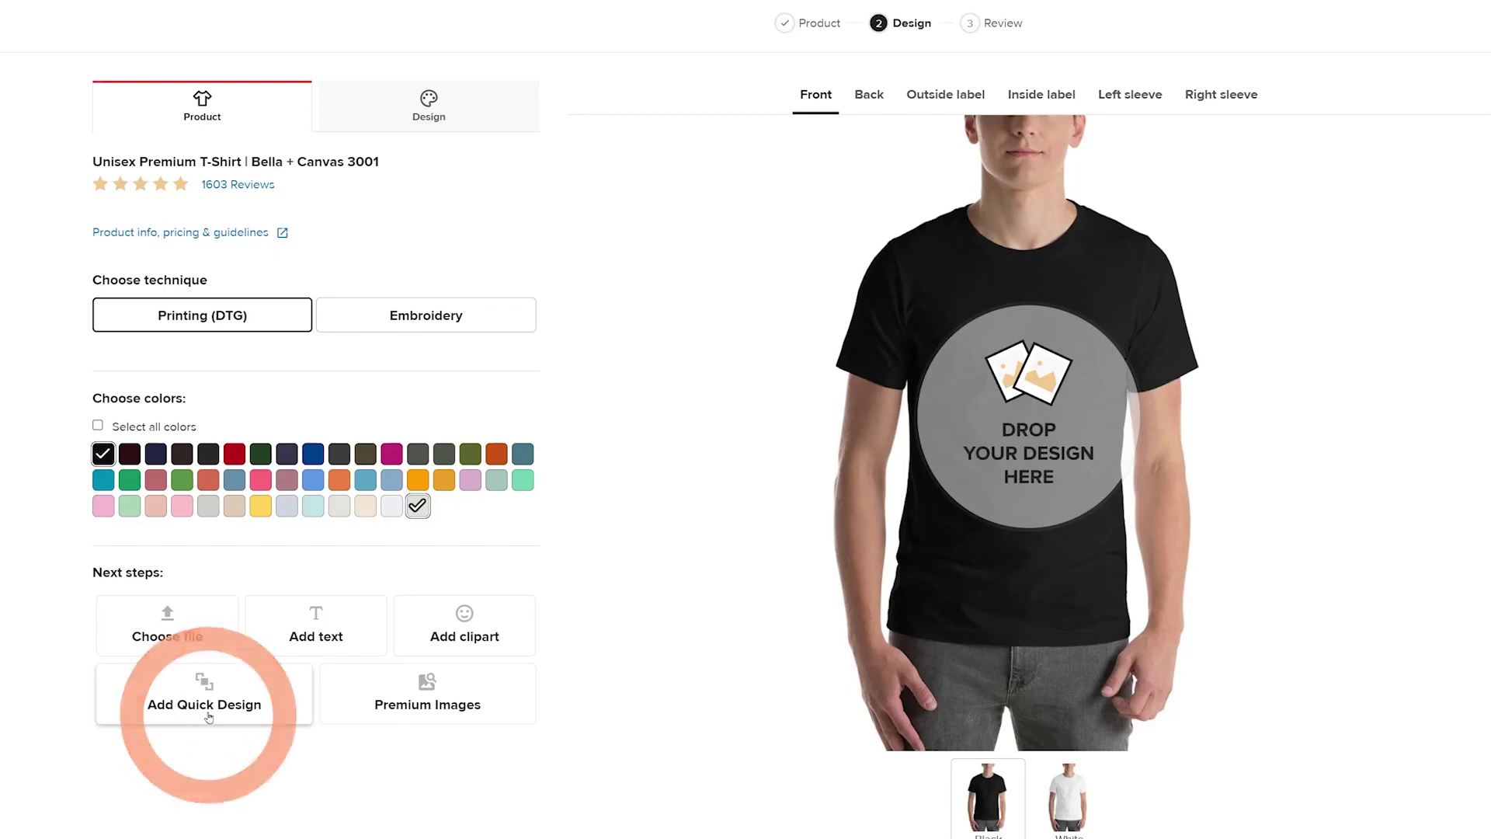
- Place the 'There is no Planet B' design and make its speech bubble green
left_click(440, 333)
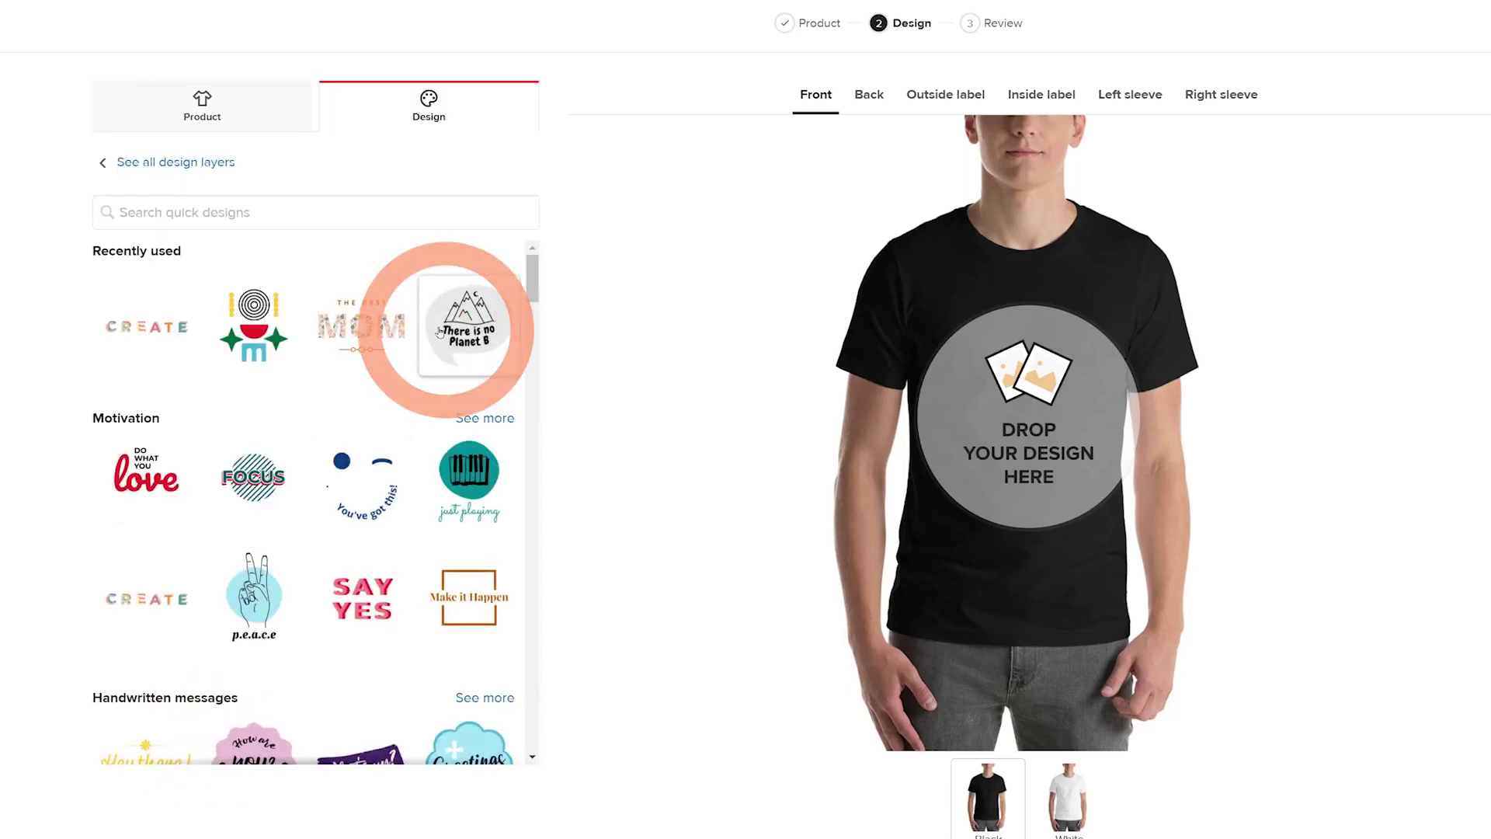
scroll(458, 523, "down", 1)
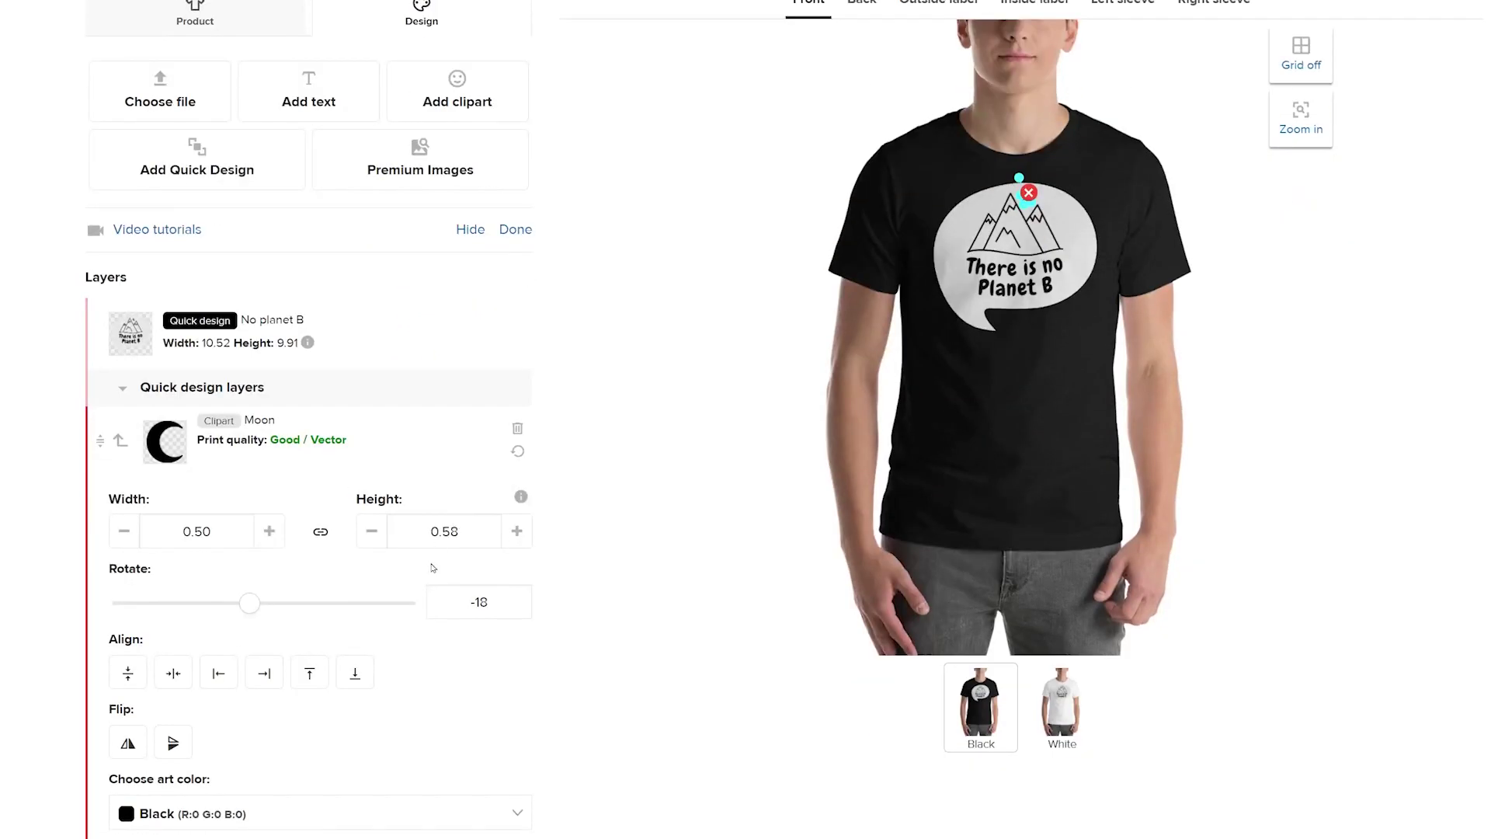
left_click(413, 697)
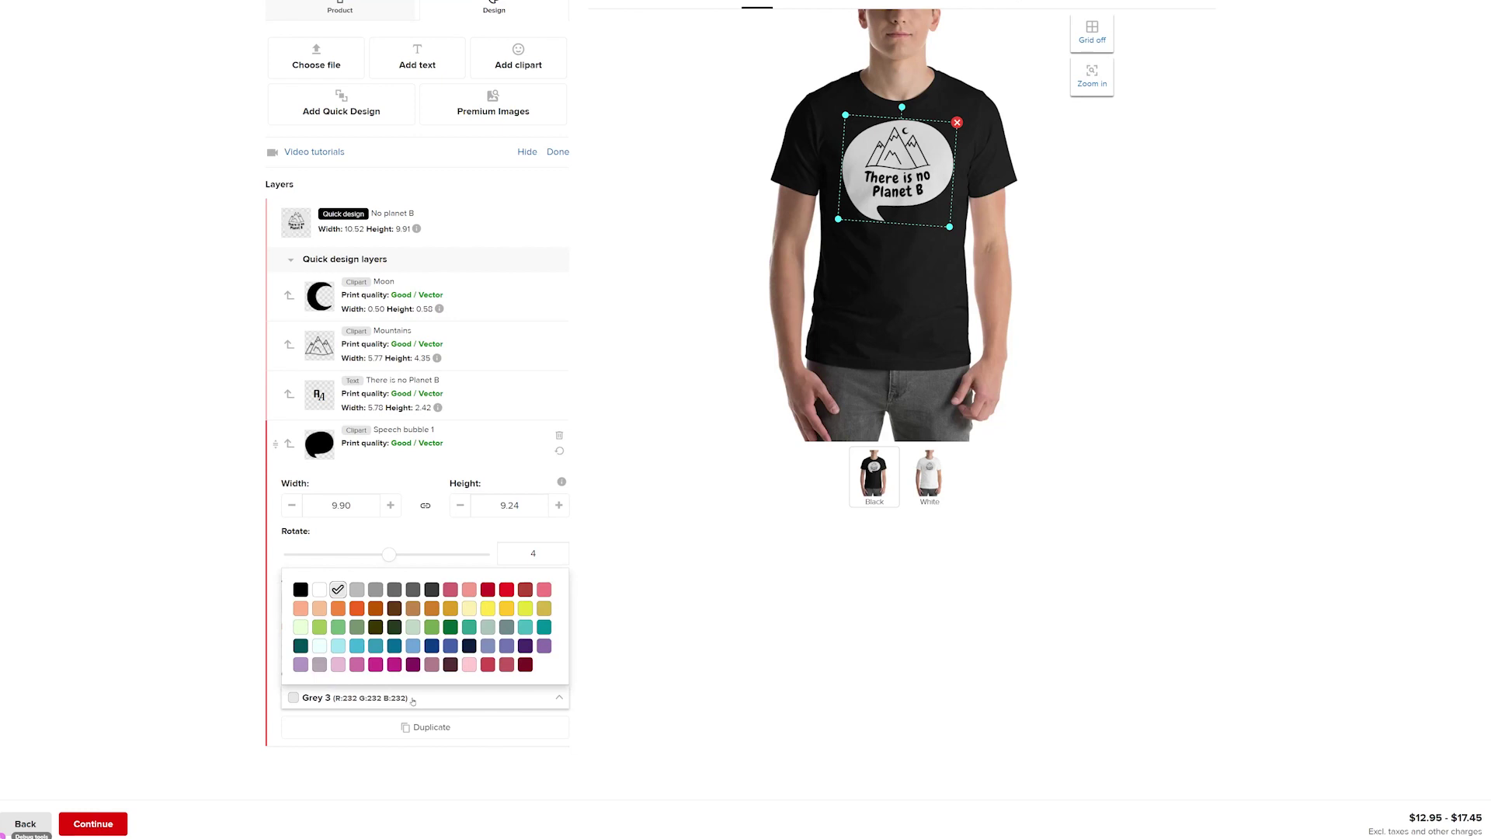
left_click(432, 626)
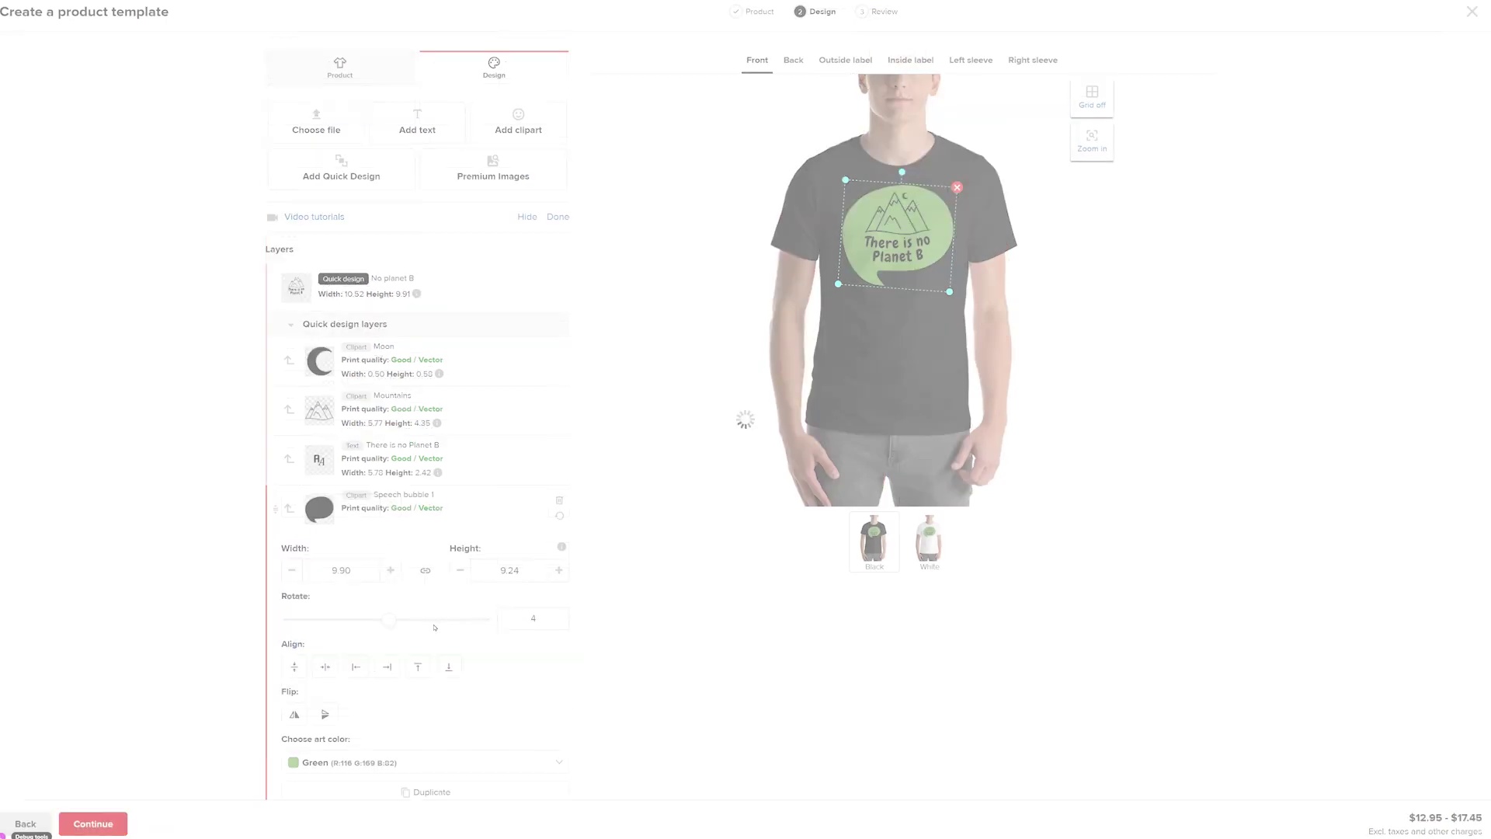
left_click(451, 455)
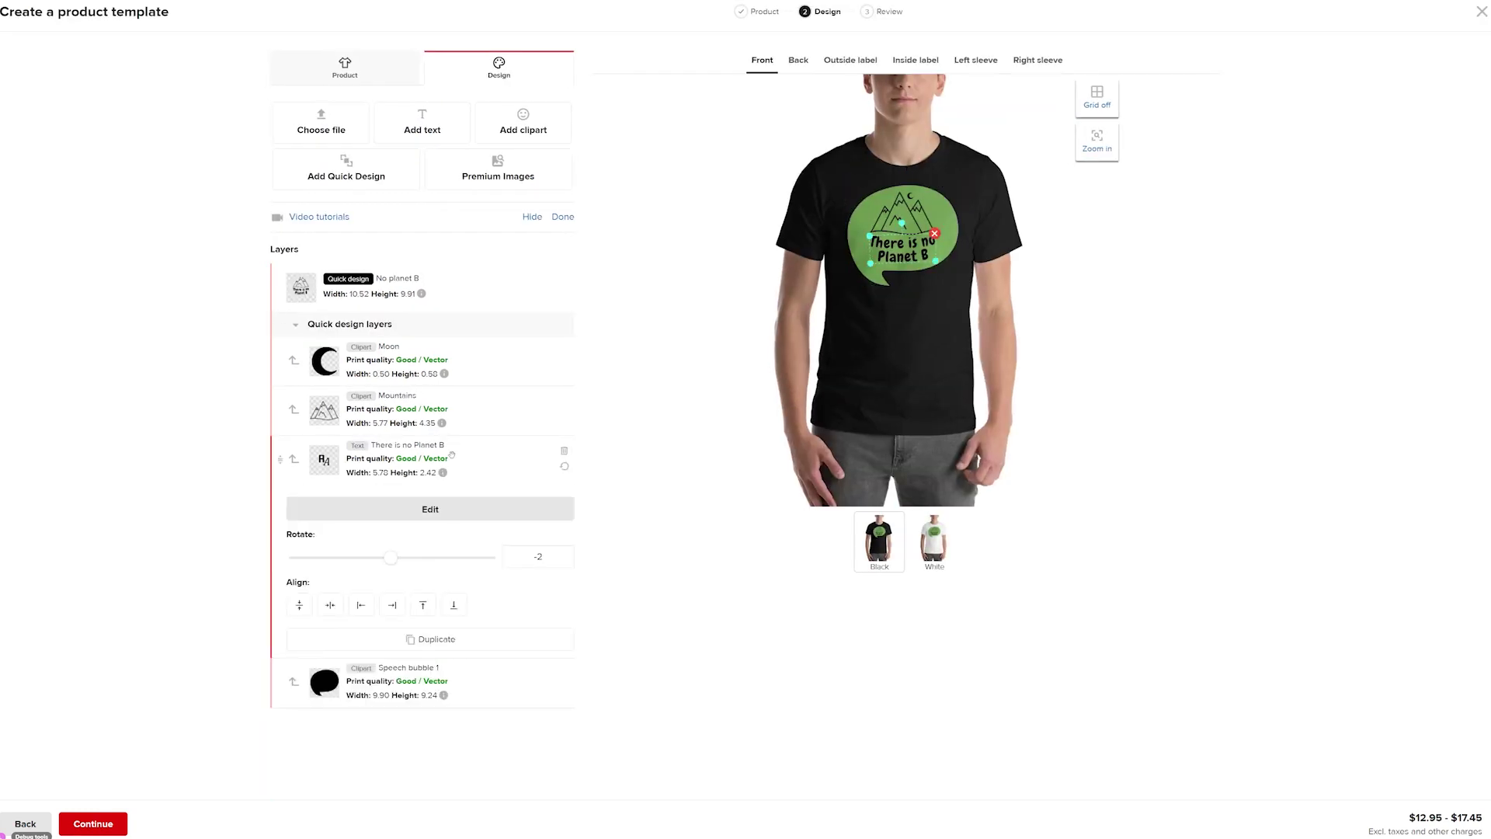
left_click(451, 512)
left_click(347, 293)
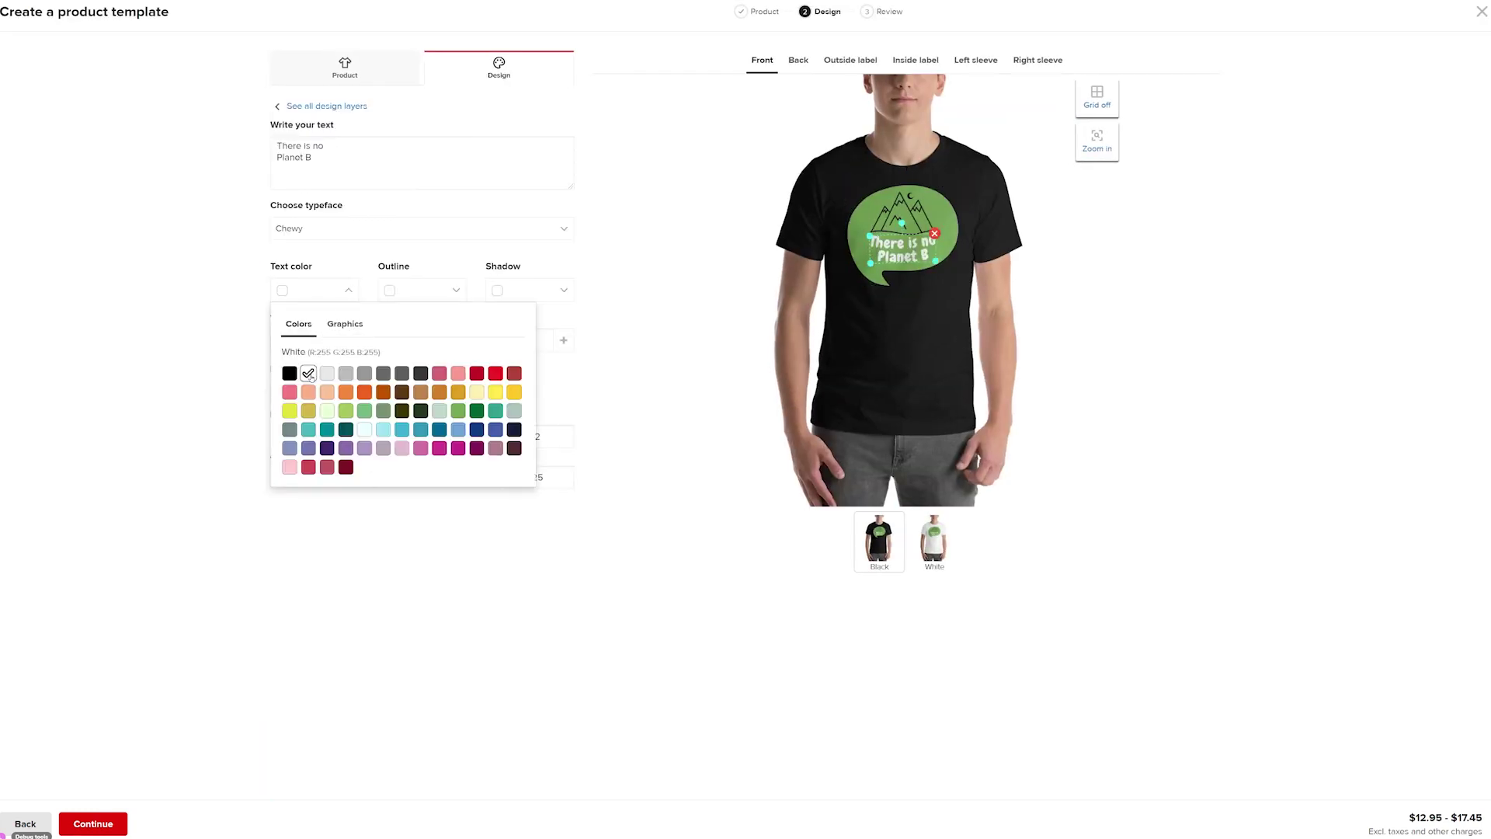
- Make the Mountains and Moon layers white, then continue to the Review step
left_click(330, 106)
left_click(419, 407)
left_click(350, 663)
left_click(322, 695)
left_click(471, 364)
left_click(350, 613)
left_click(322, 646)
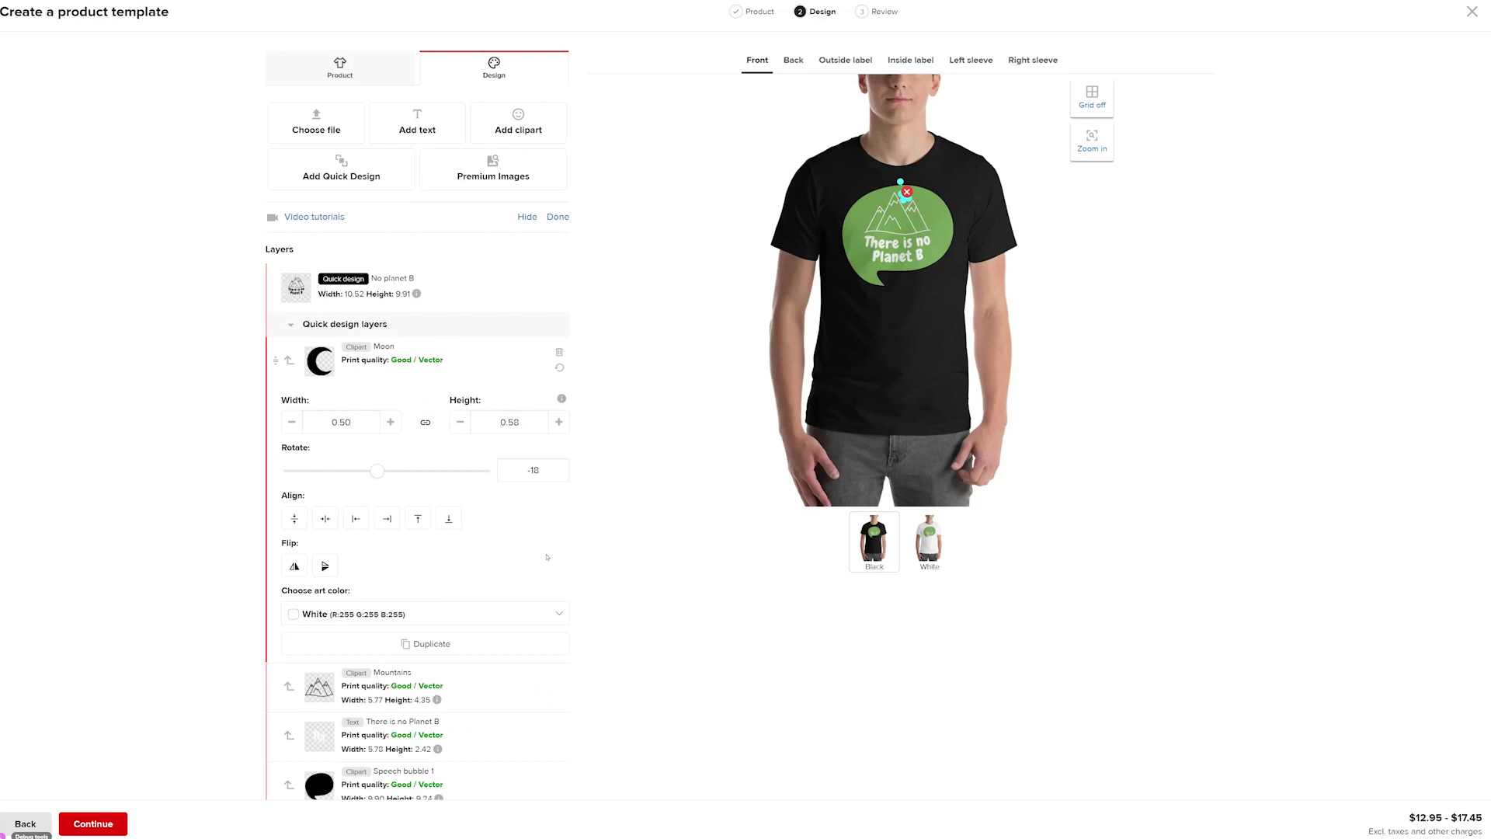
left_click(92, 823)
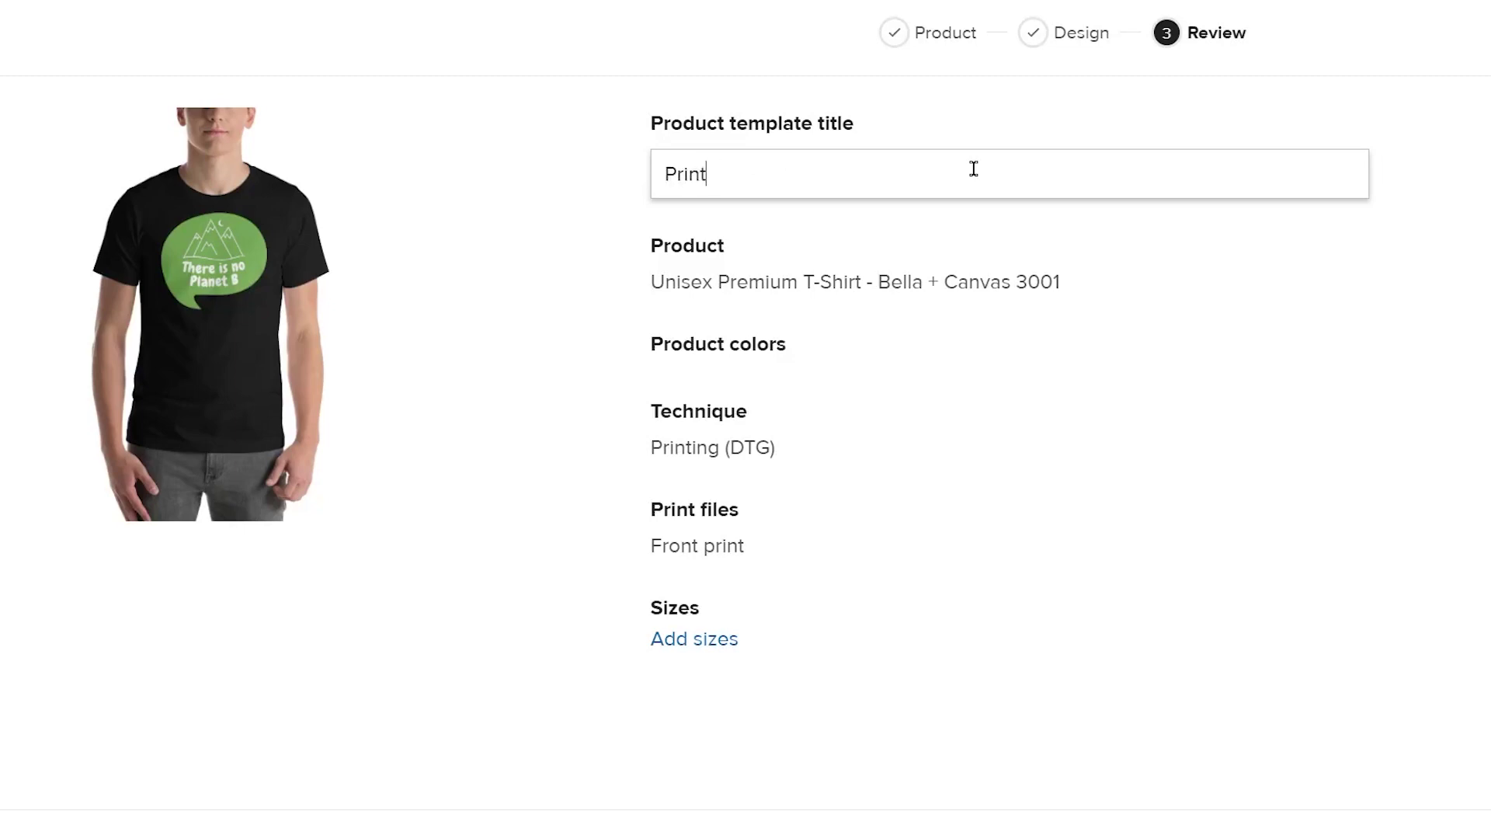
- Save the 'Printful T-shirt' template in sizes M, L and XL and choose Download mockups
left_click(730, 641)
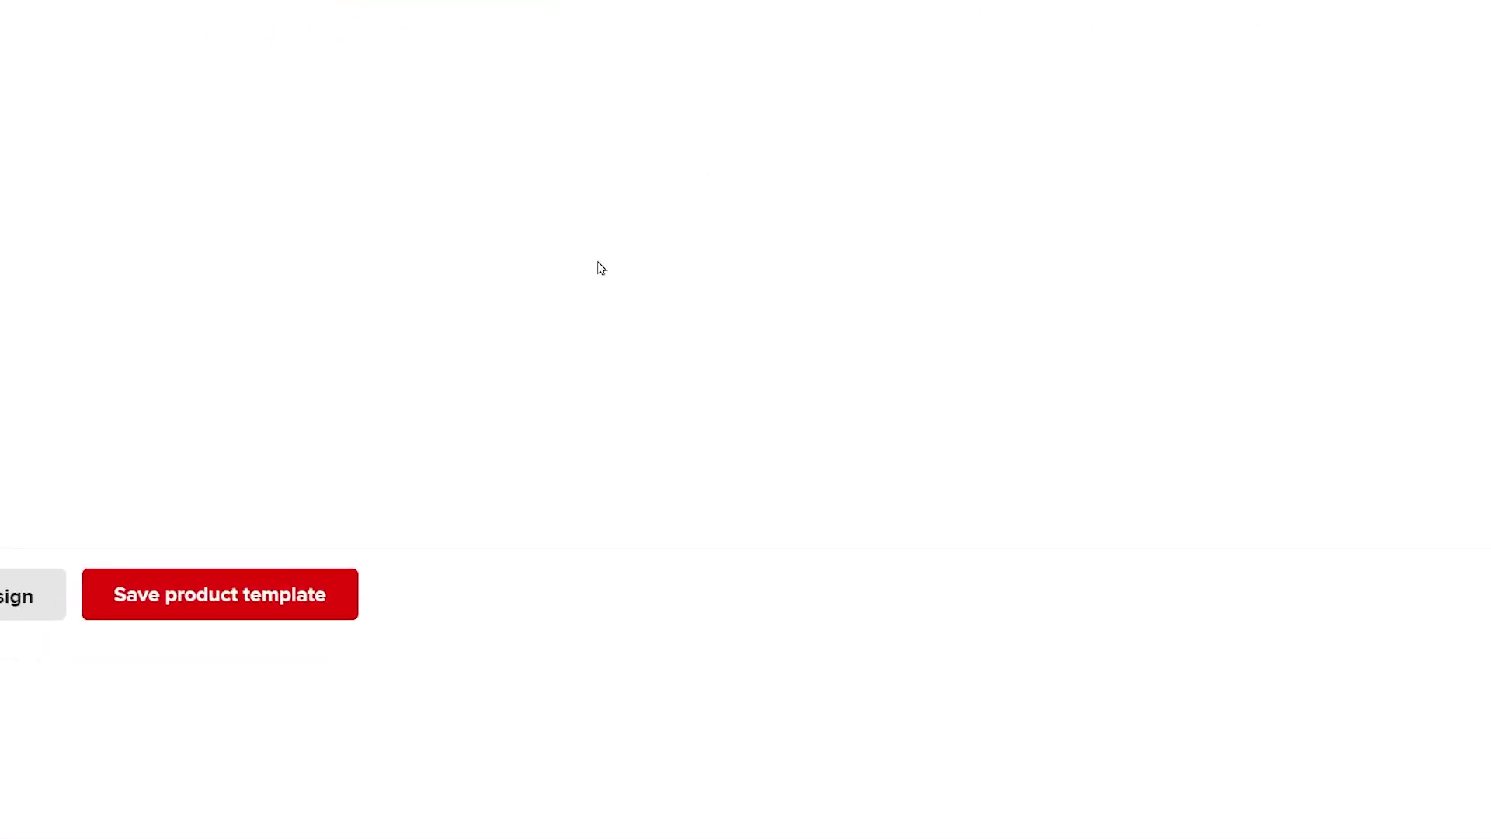
left_click(326, 597)
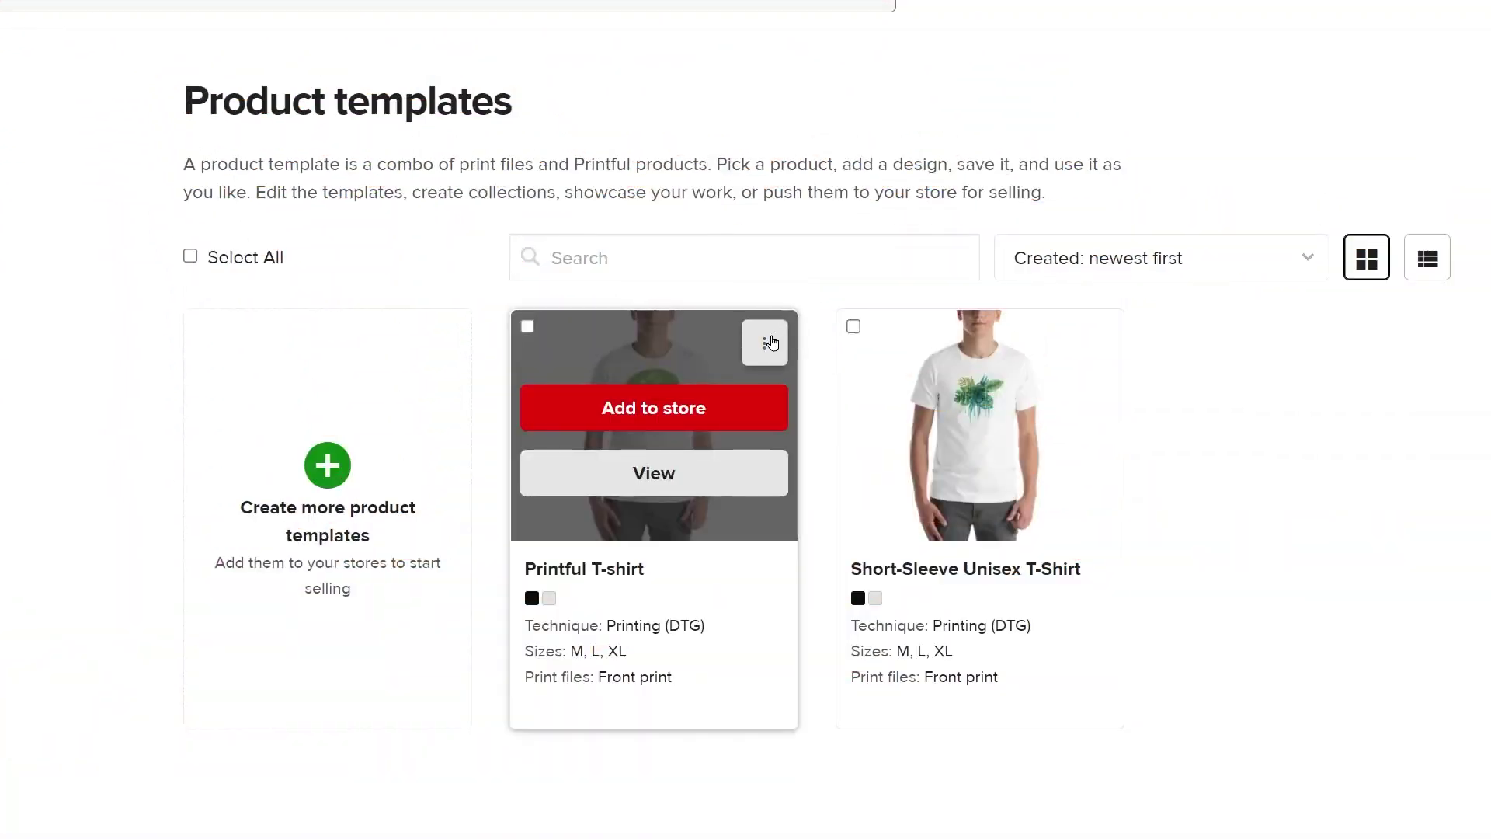
left_click(771, 343)
left_click(716, 484)
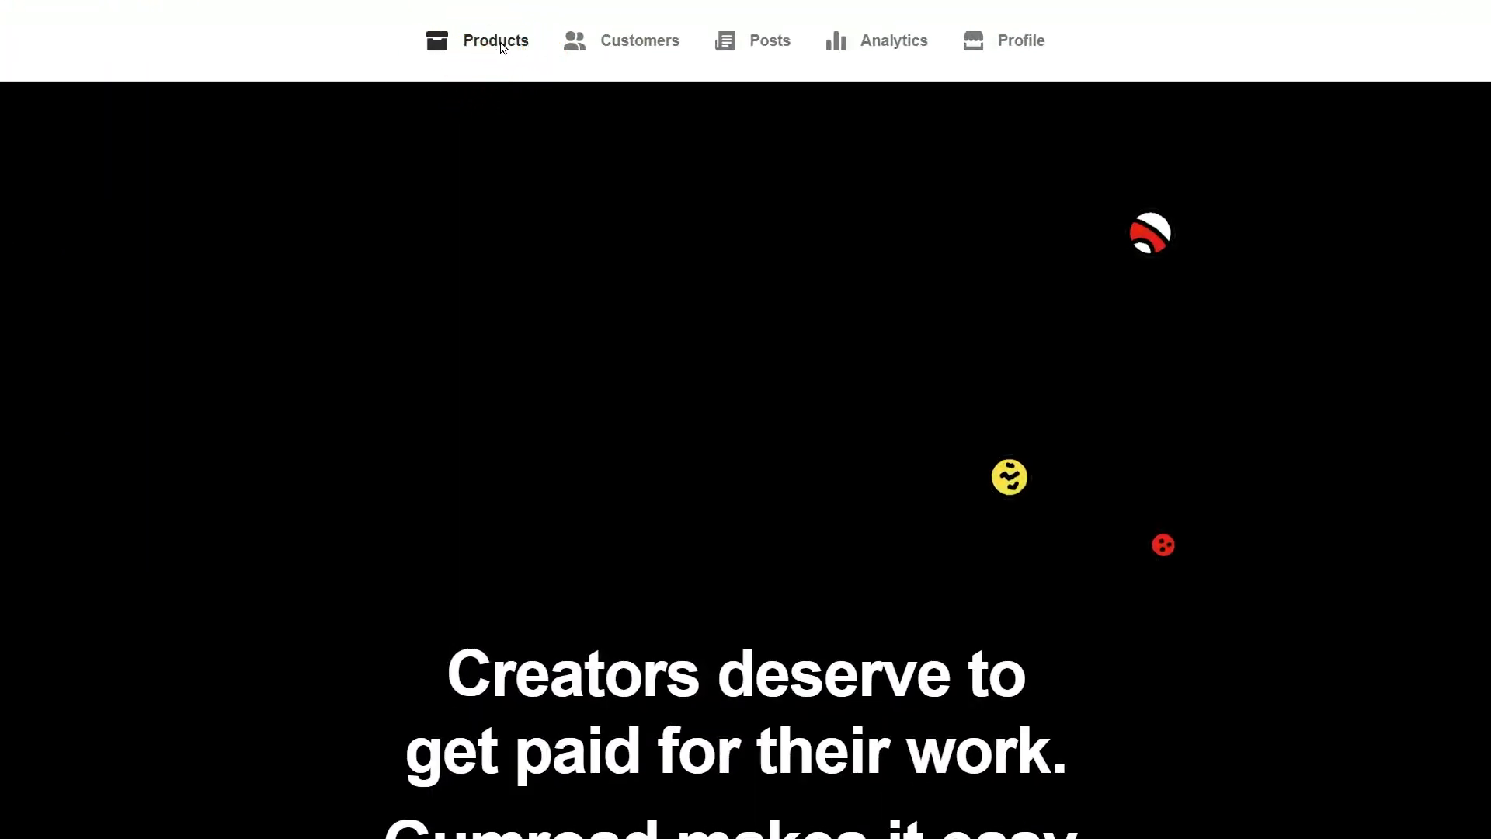
- Start a new Gumroad product and switch on the physical goods toggle
left_click(502, 48)
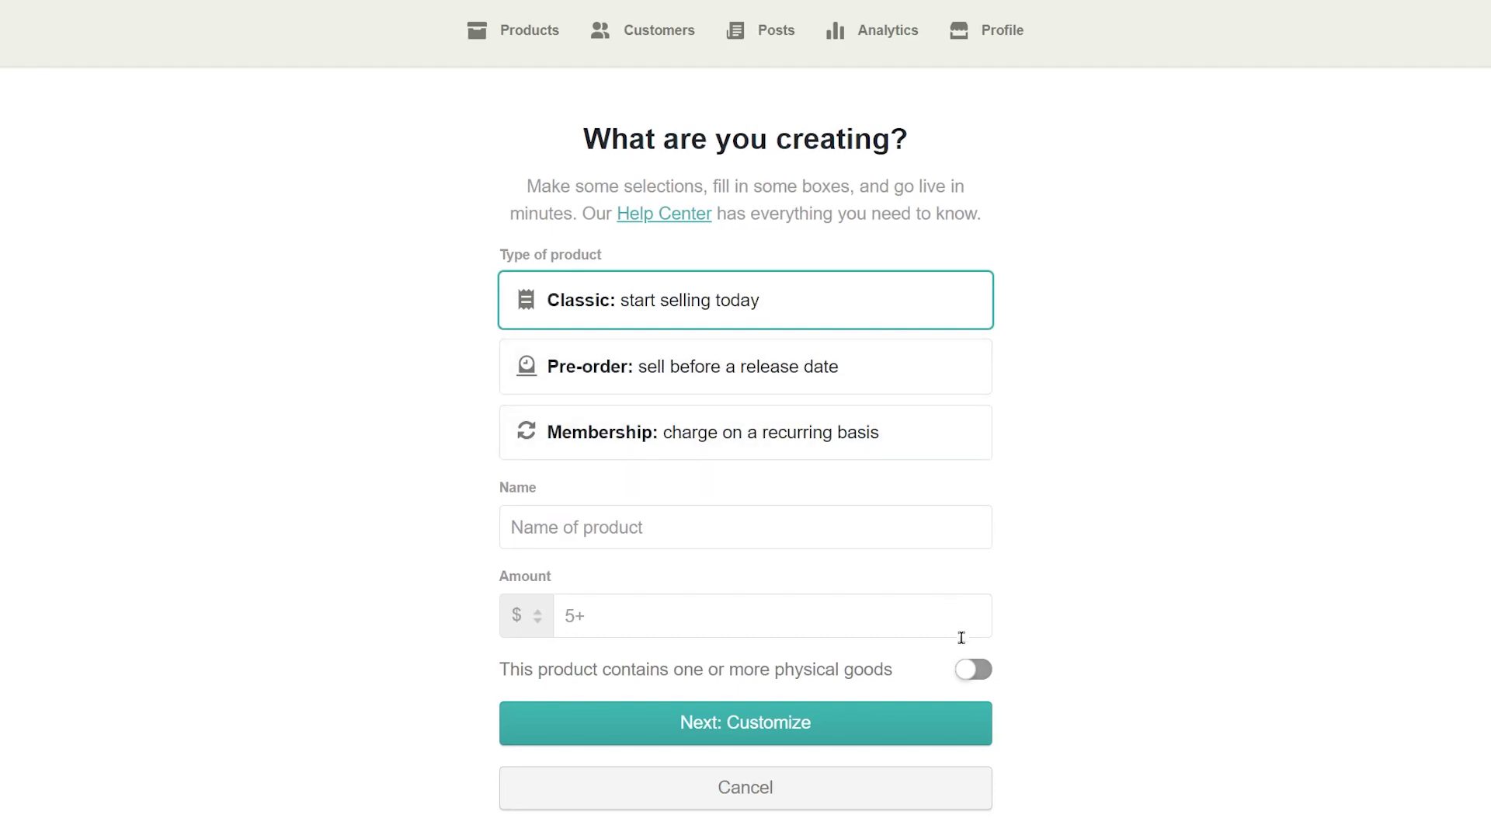
left_click(977, 681)
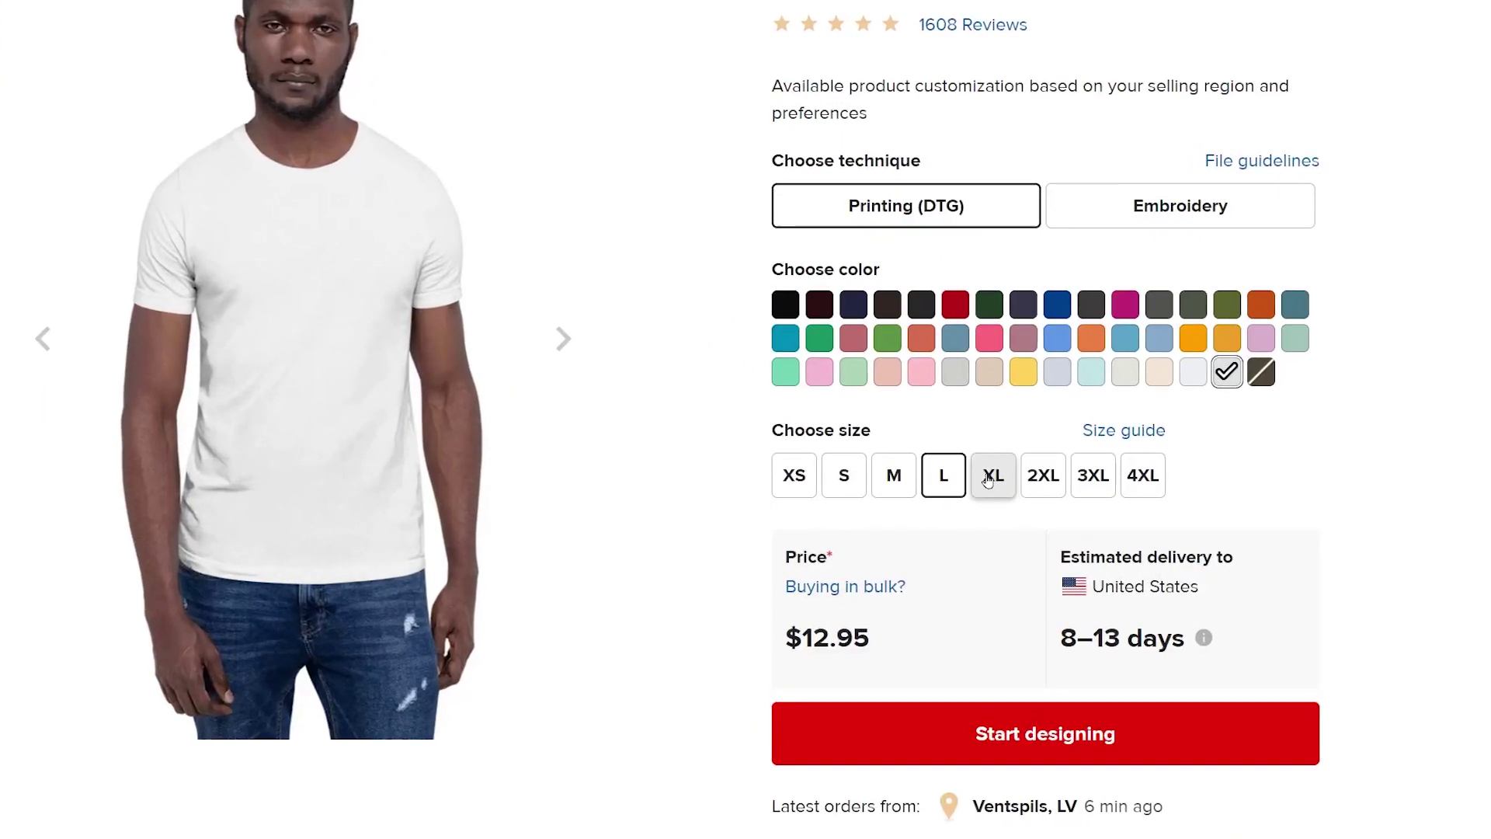
- Check the Unisex Premium T-Shirt's price in sizes XL and 4XL
left_click(1025, 500)
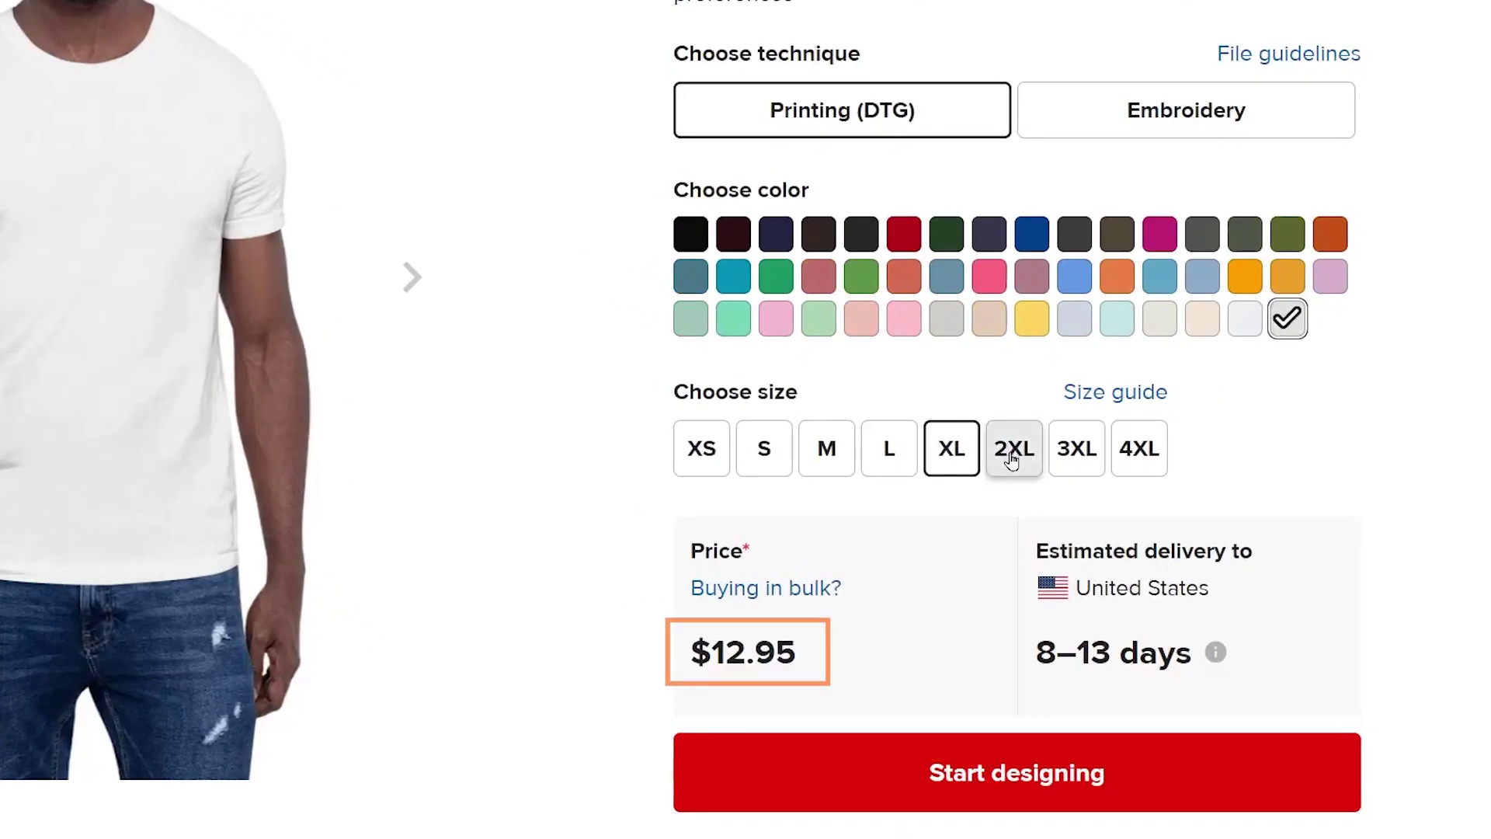
left_click(1123, 459)
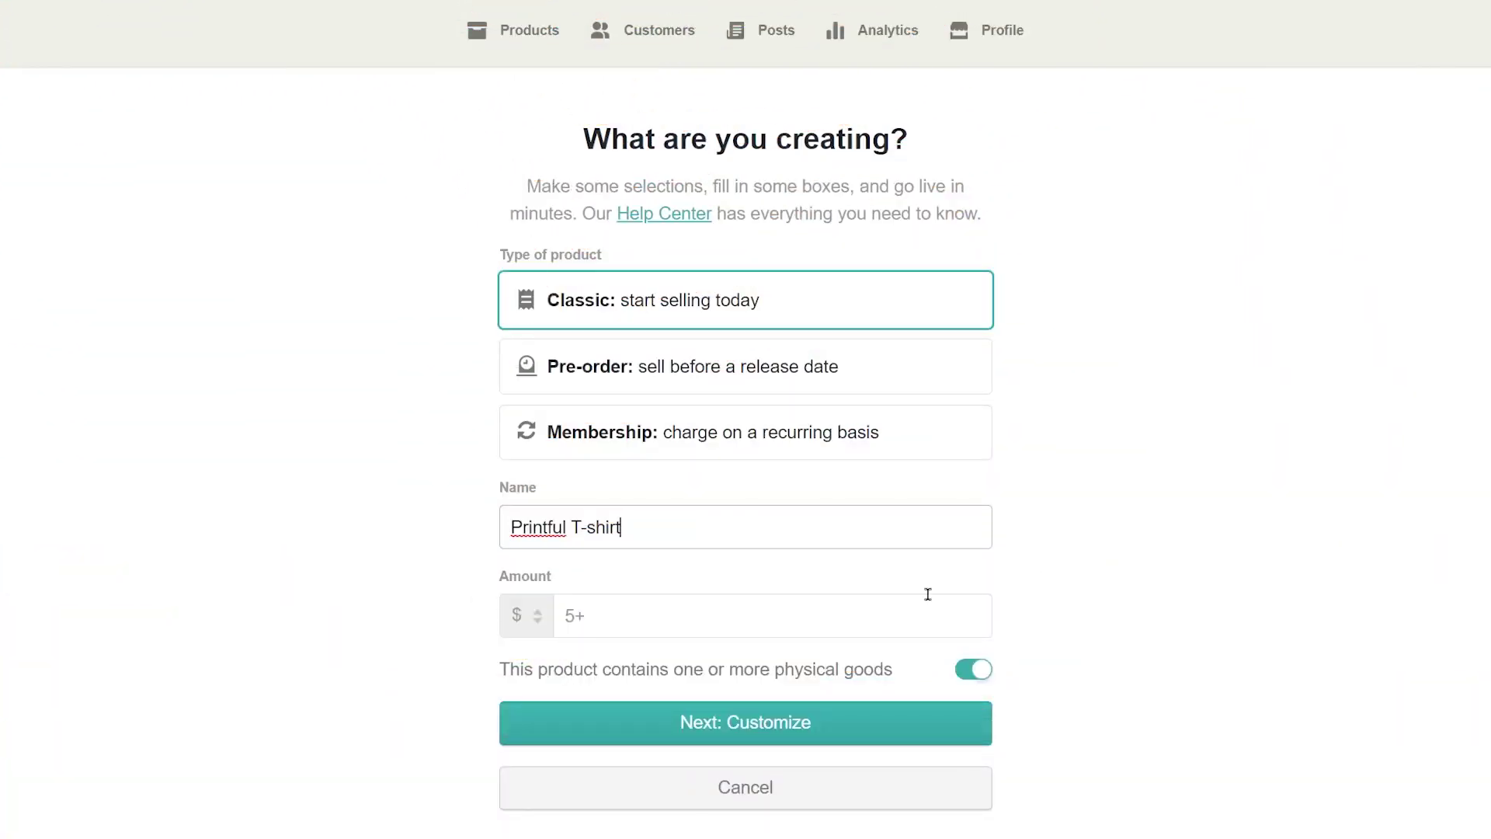
left_click(877, 615)
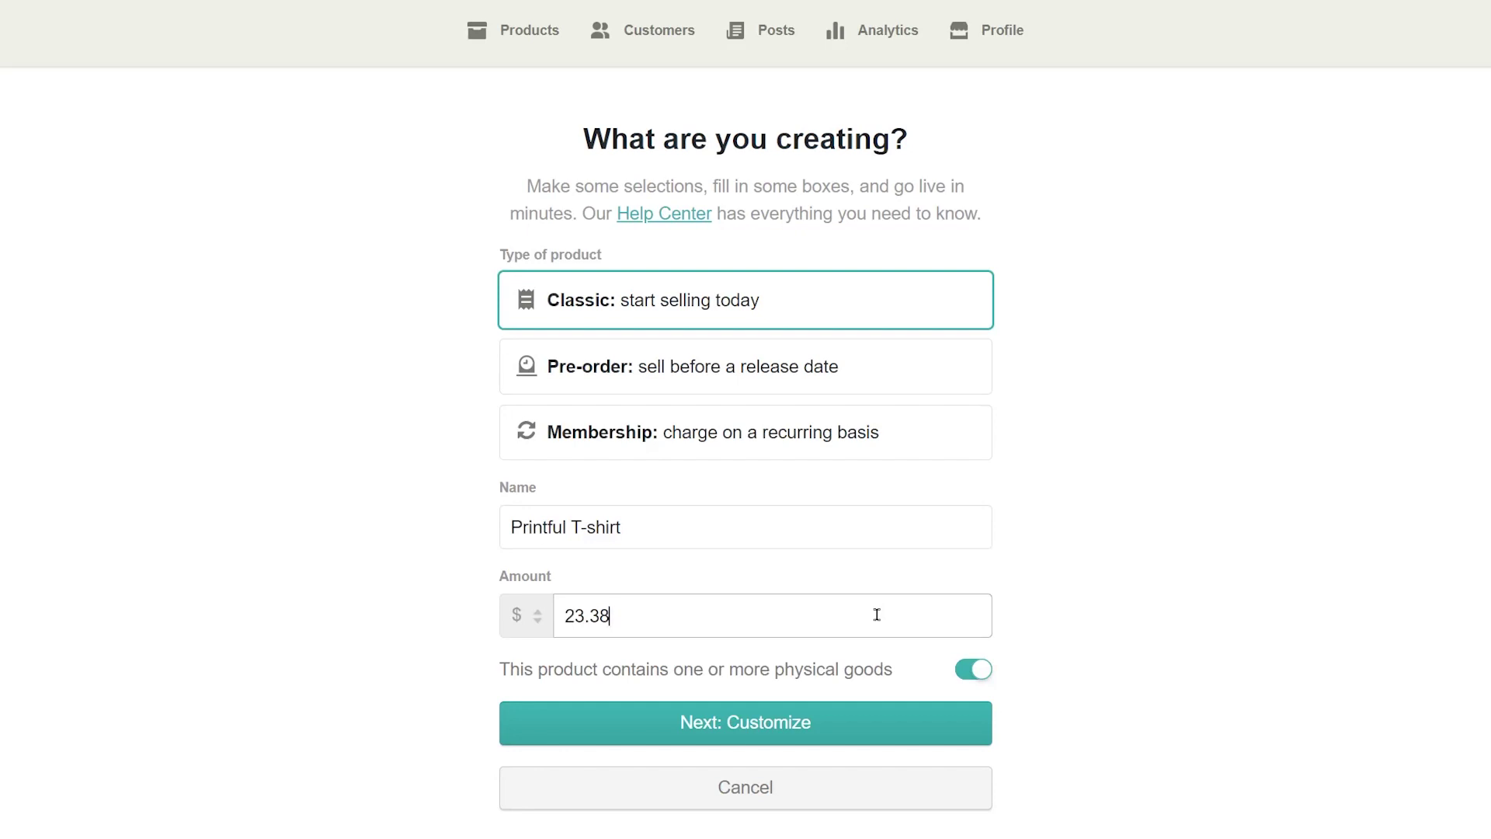
- Keep $ (US Dollars) as the currency for the $23.38 'Printful T-shirt' and continue to Customize
left_click(520, 629)
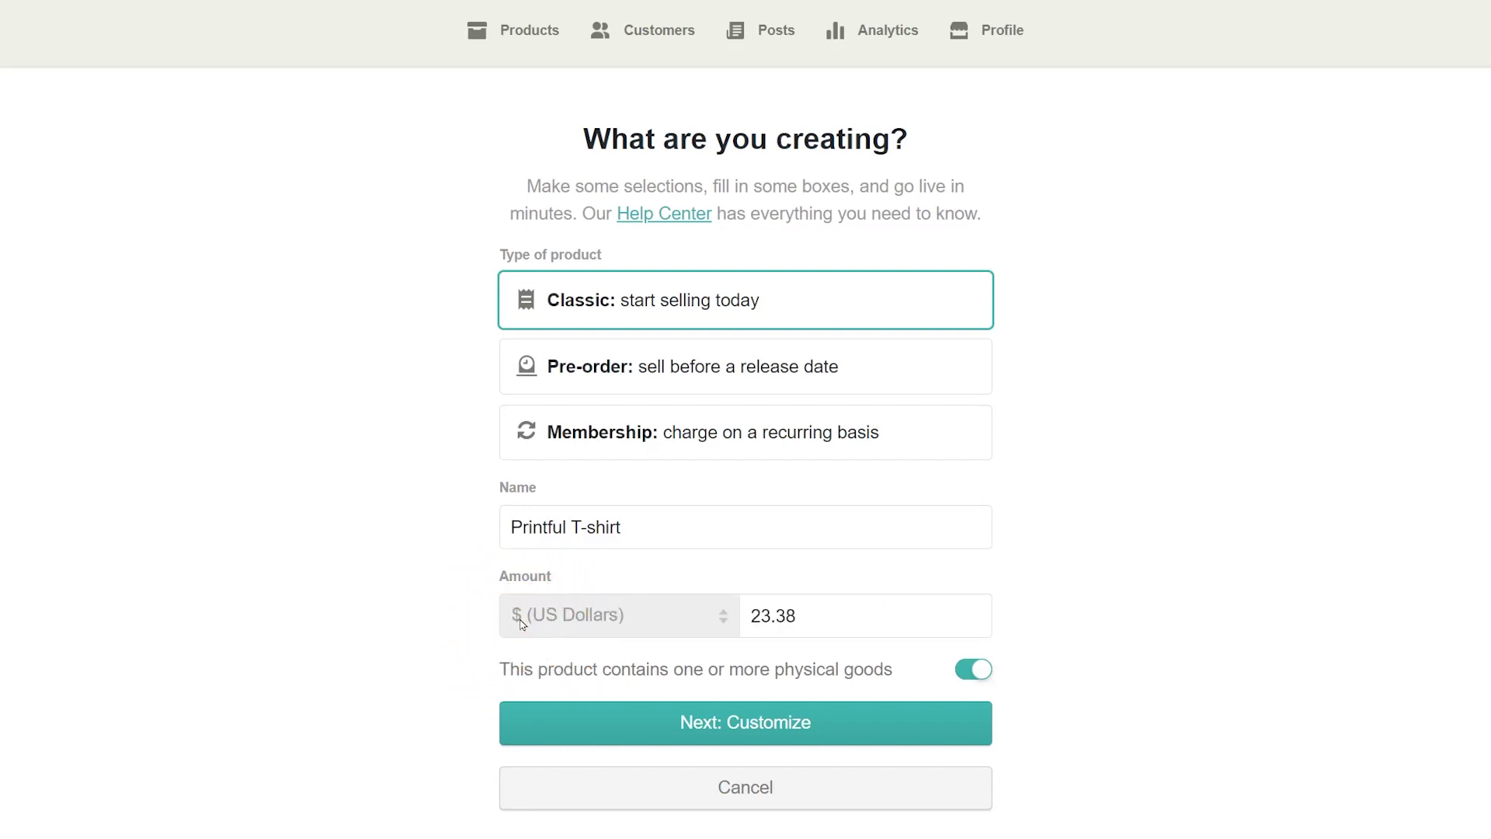
left_click(726, 623)
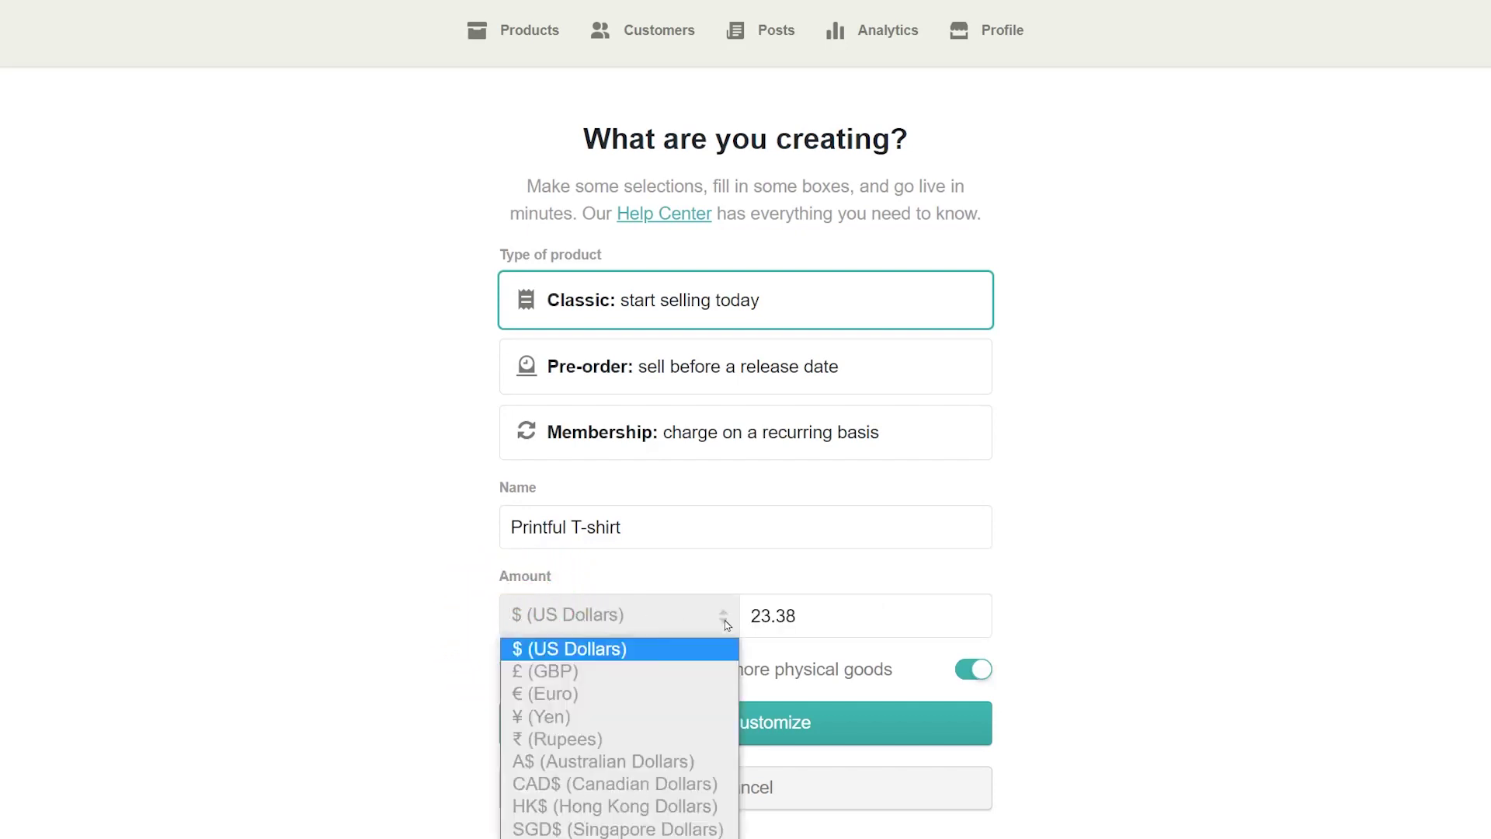
left_click(726, 623)
left_click(780, 724)
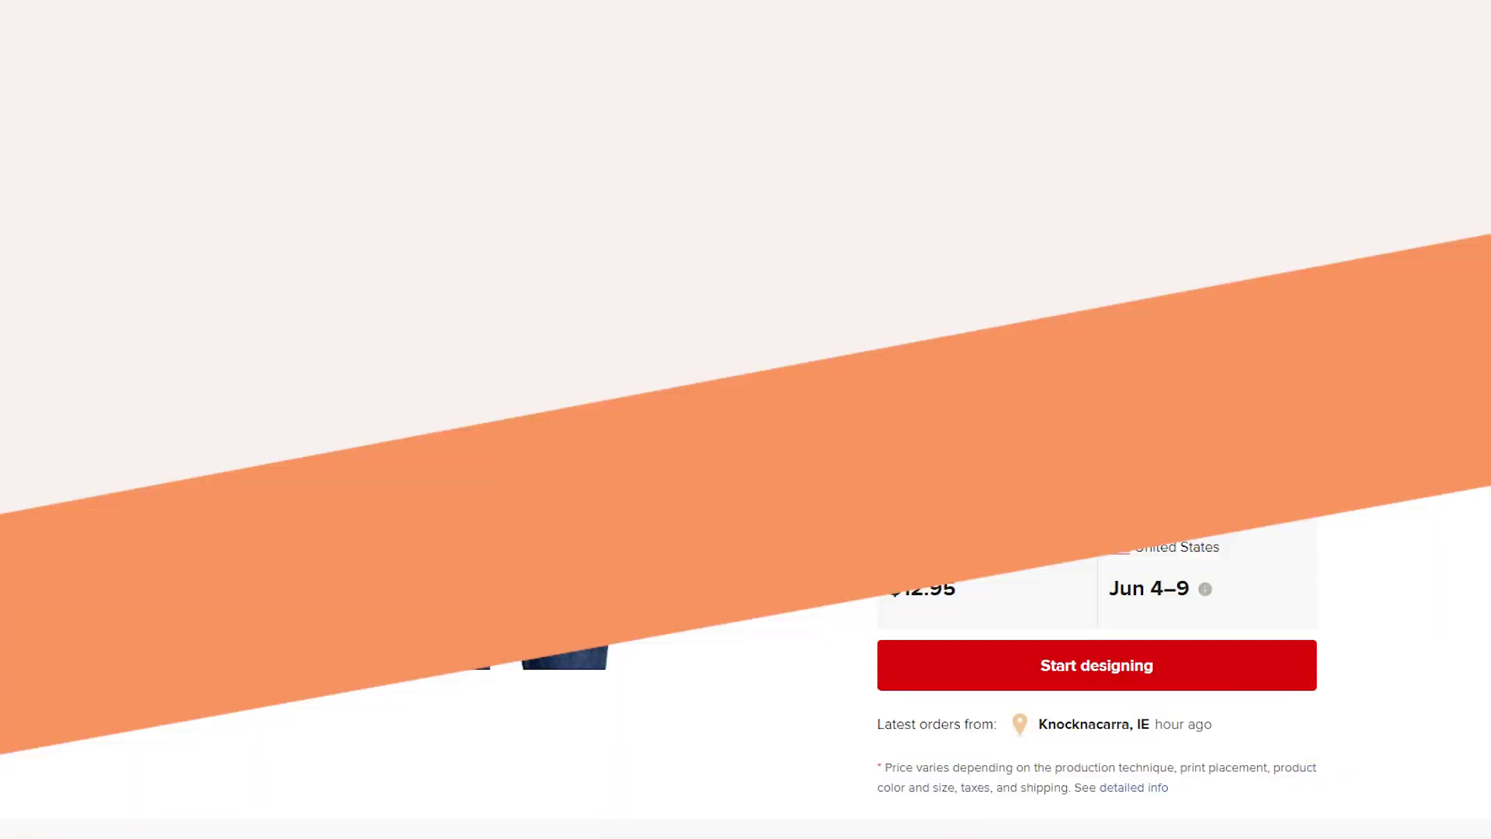
- Copy the T-shirt's Printful description into the Gumroad listing and upload the mockups as cover images
scroll(746, 420, "down", 5)
scroll(745, 419, "down", 5)
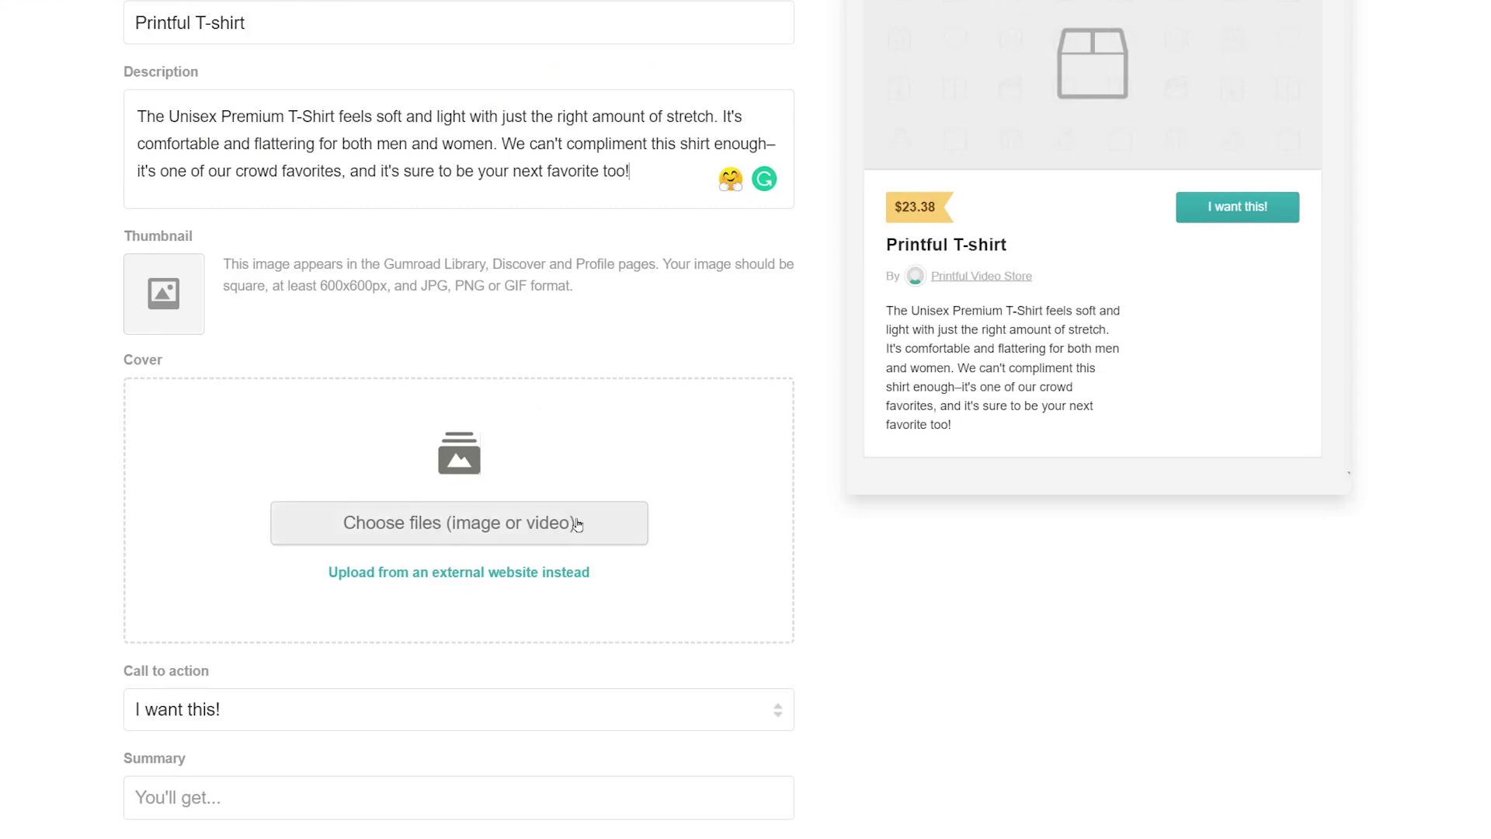
left_click(578, 525)
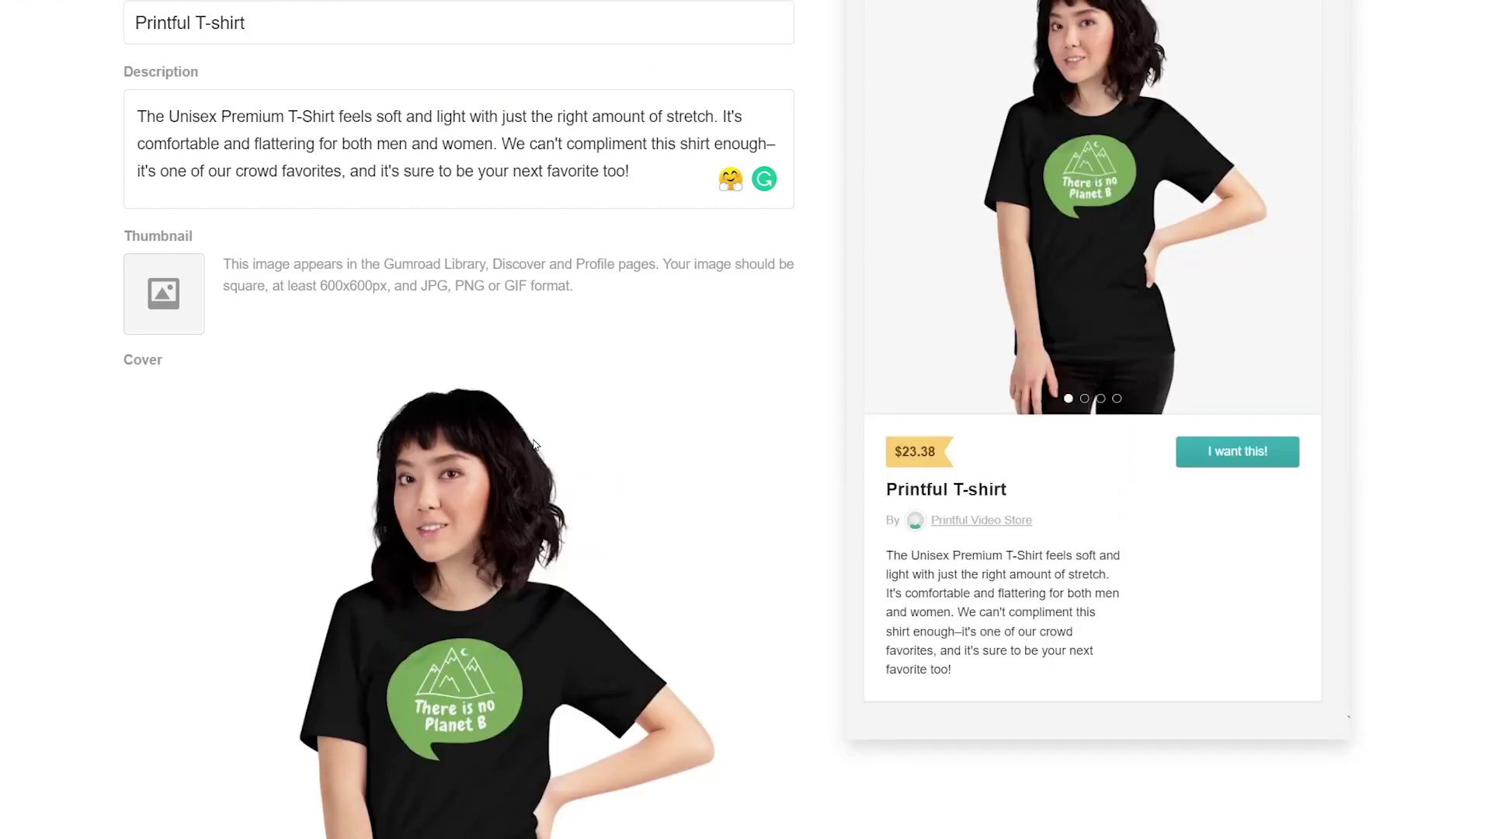
- Keep 'I want this!' as the call to action and write the summary 'Soft and comfortable high-quality t-shirt'
scroll(533, 444, "down", 3)
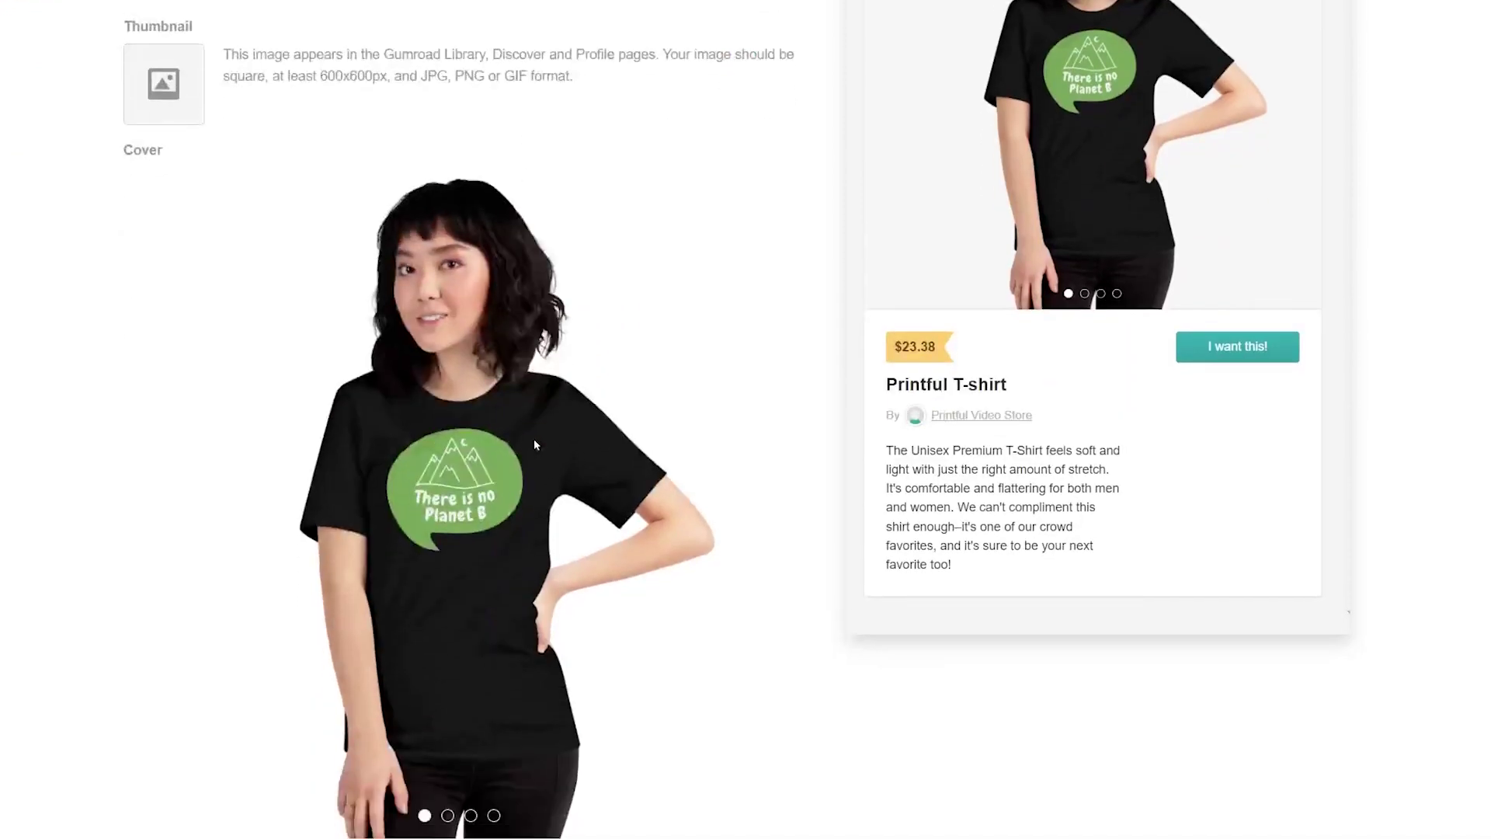
scroll(534, 439, "down", 3)
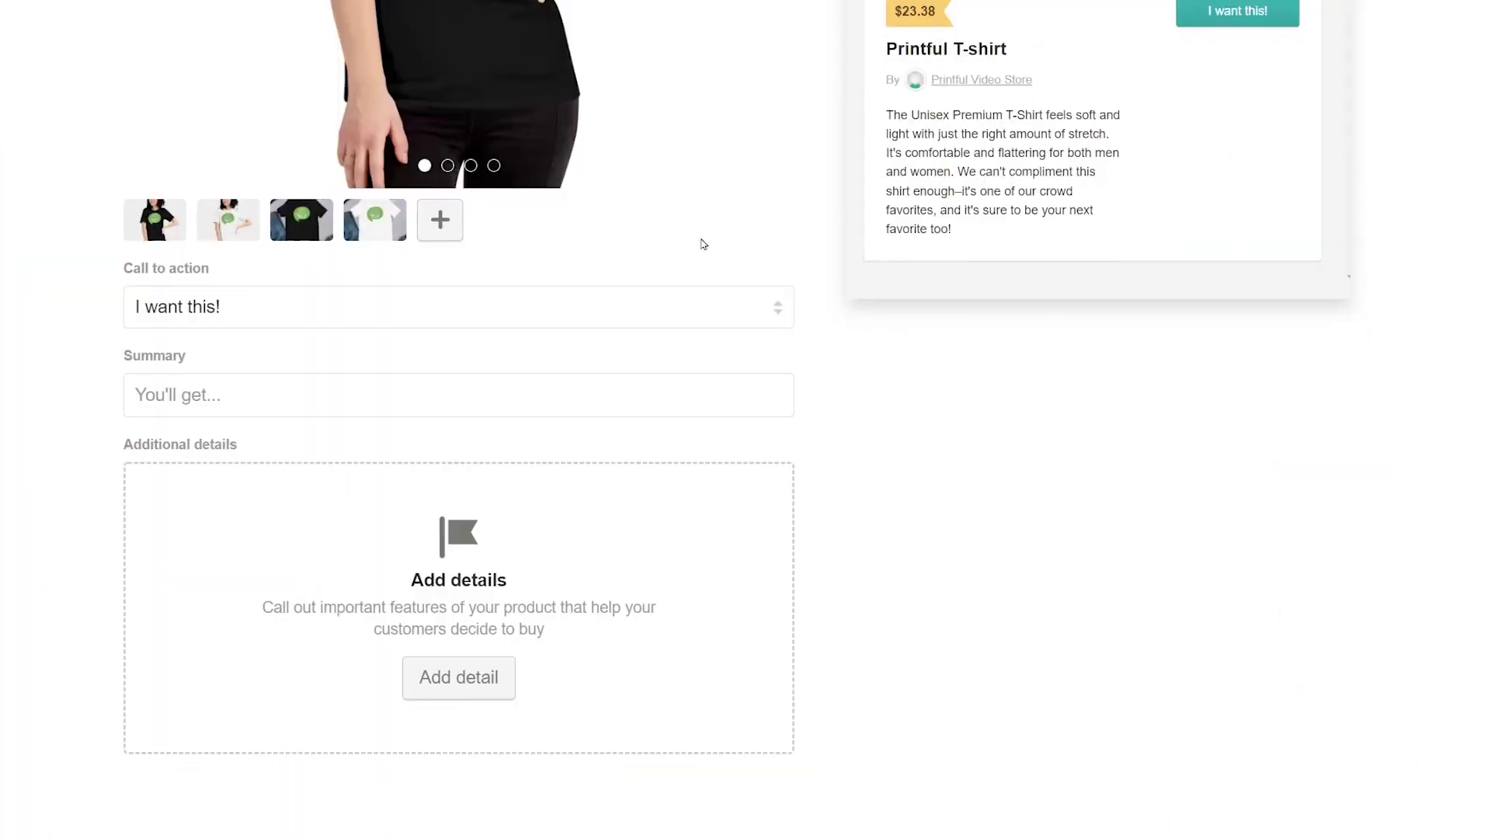
left_click(781, 312)
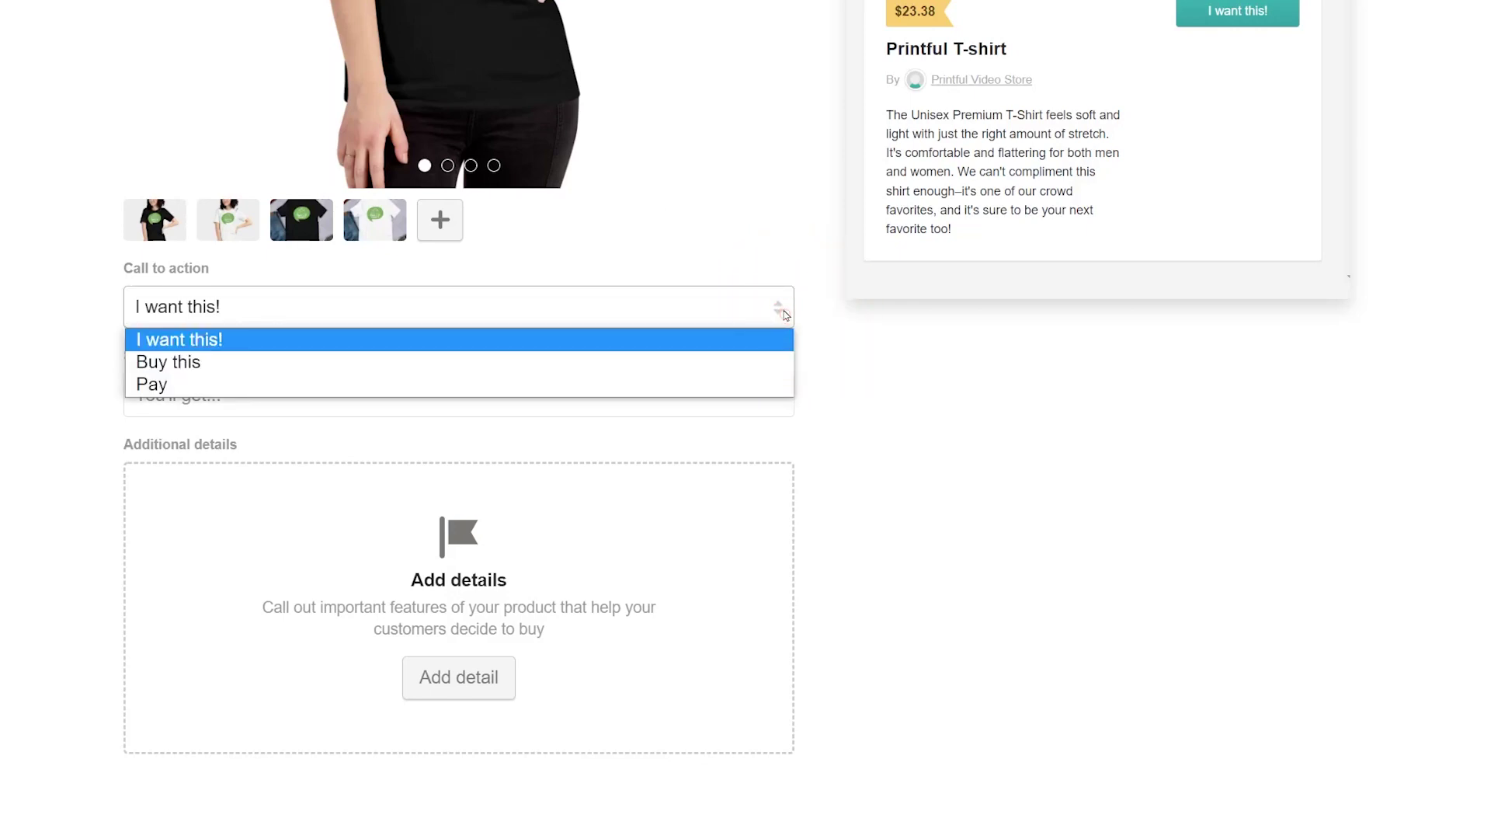
left_click(781, 345)
left_click(740, 395)
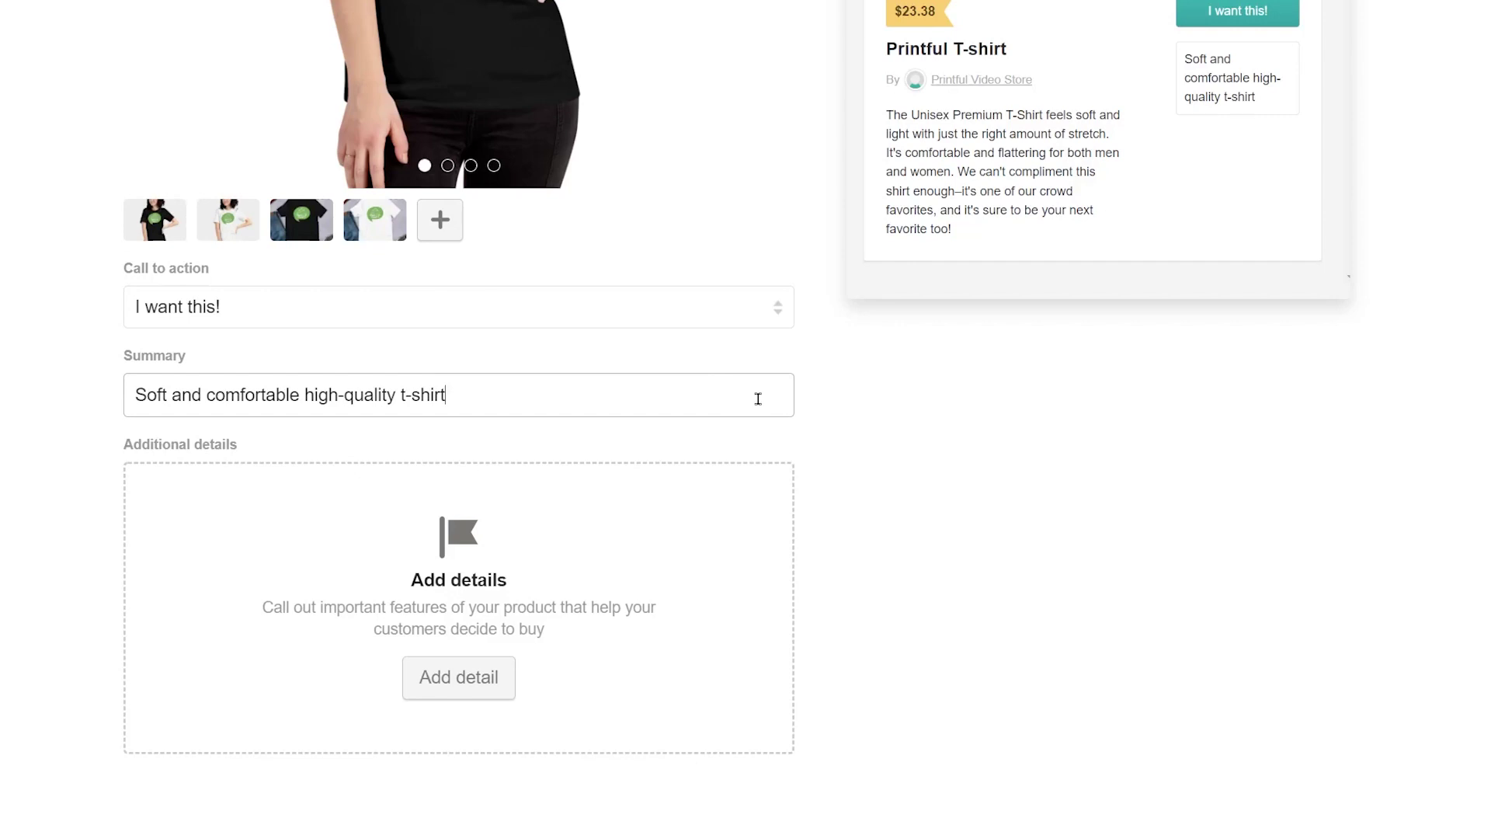
scroll(758, 398, "down", 10)
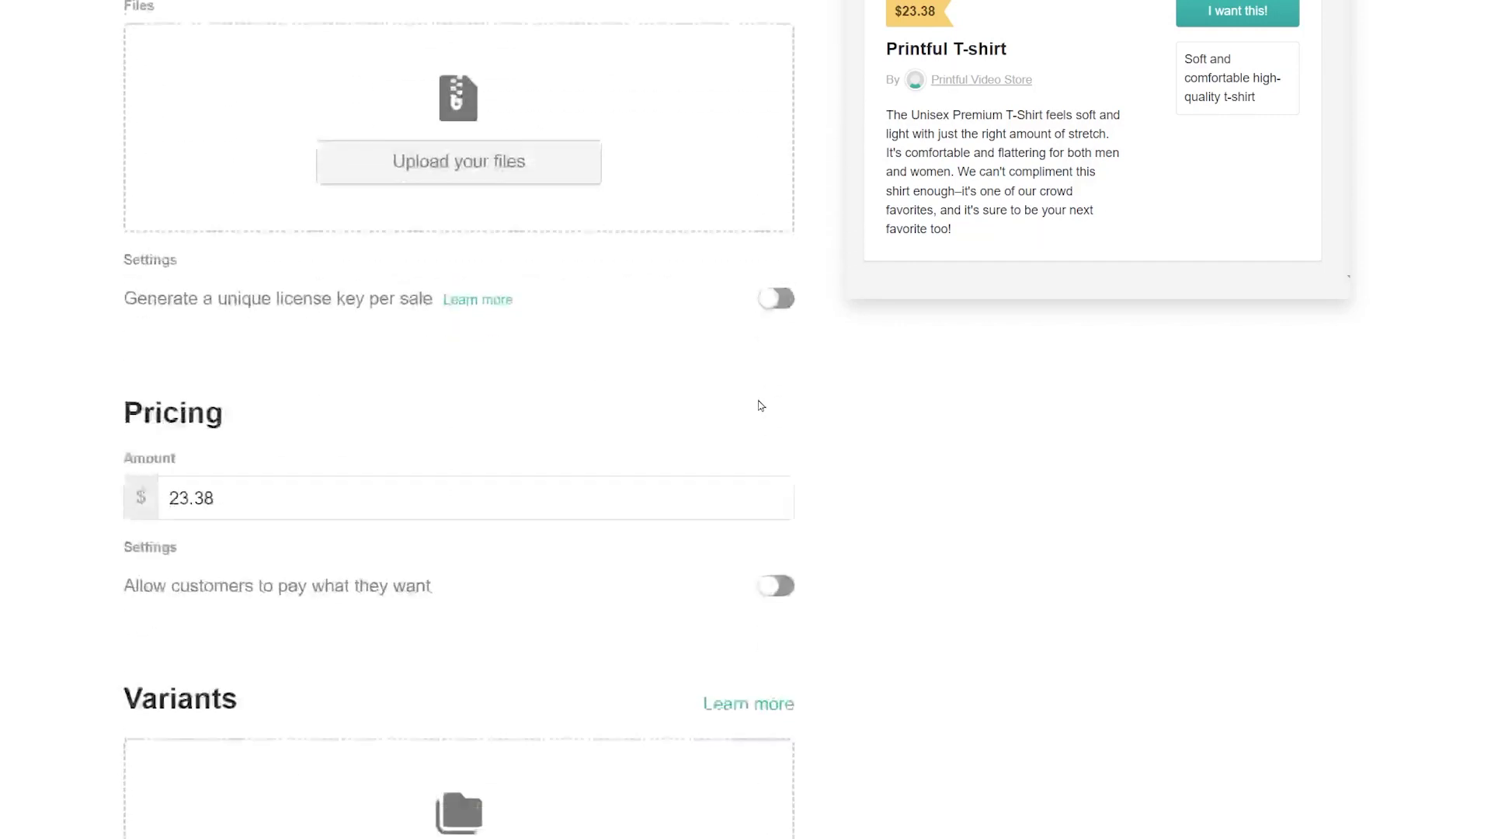
- Add a Size variant with the options M, L and Xl
scroll(760, 406, "down", 5)
scroll(761, 466, "down", 3)
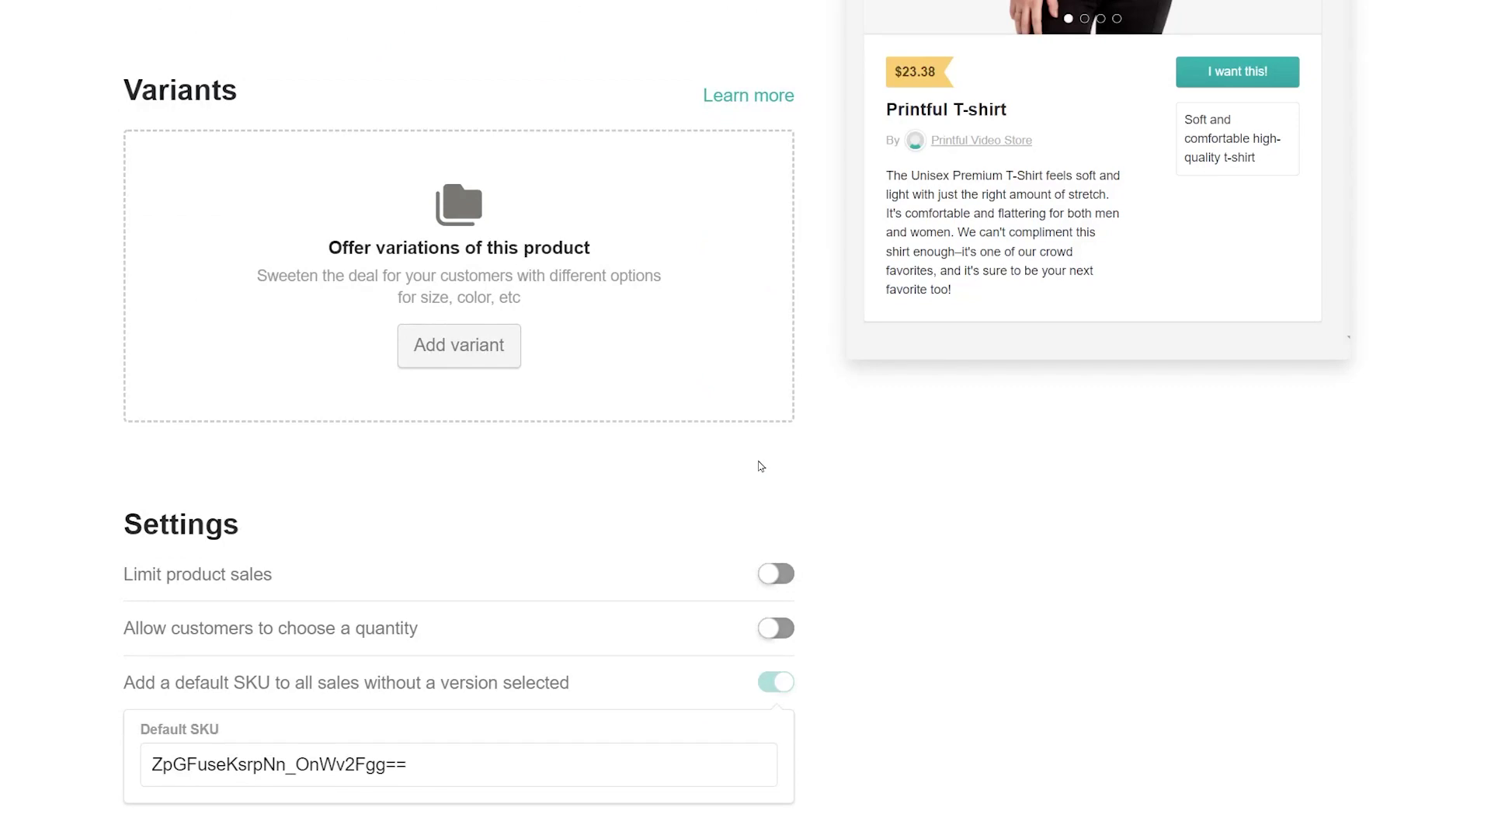
left_click(455, 358)
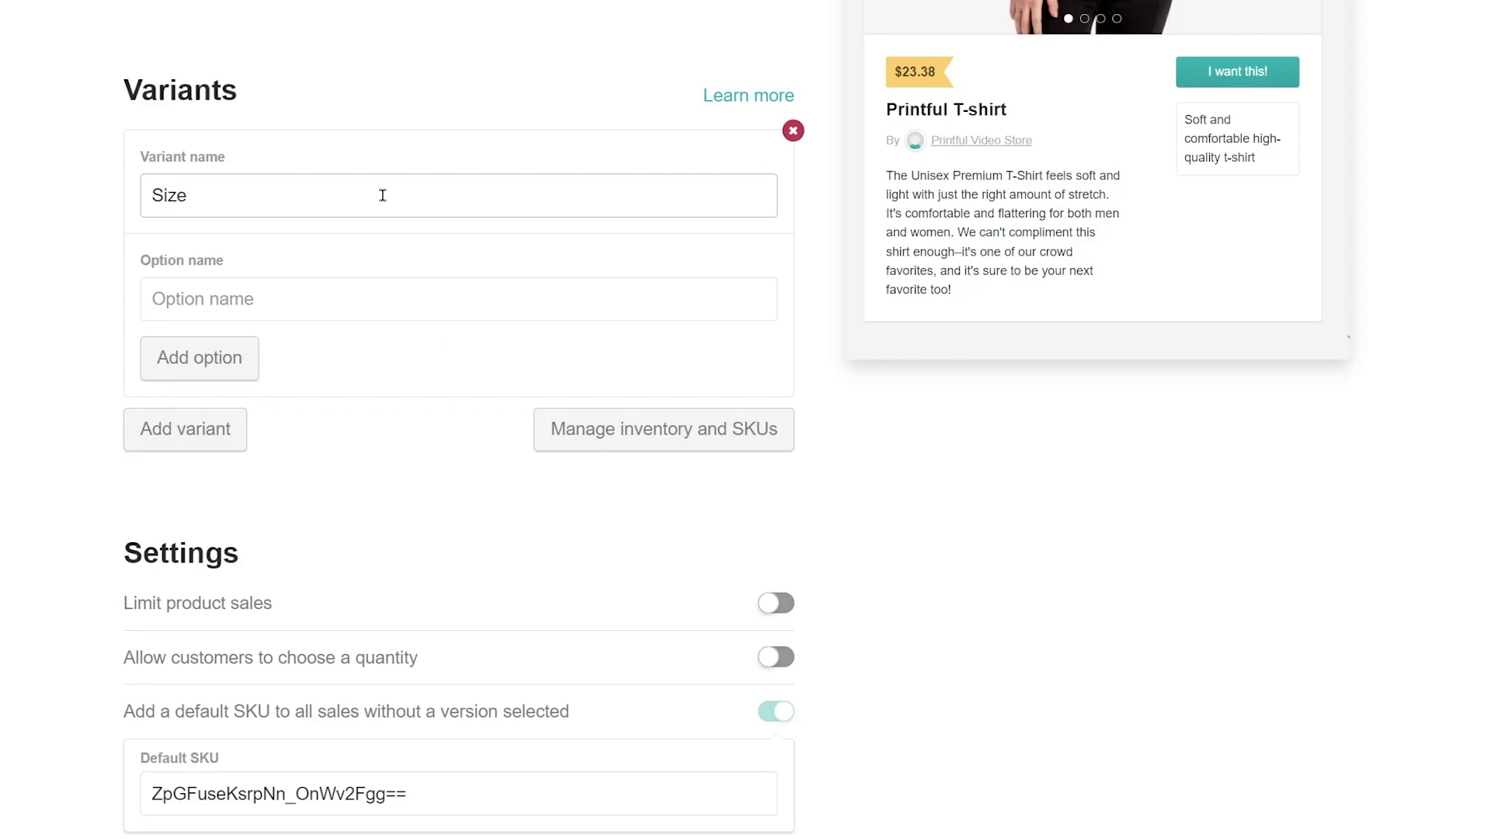
left_click(382, 295)
type("M")
left_click(249, 357)
type("L")
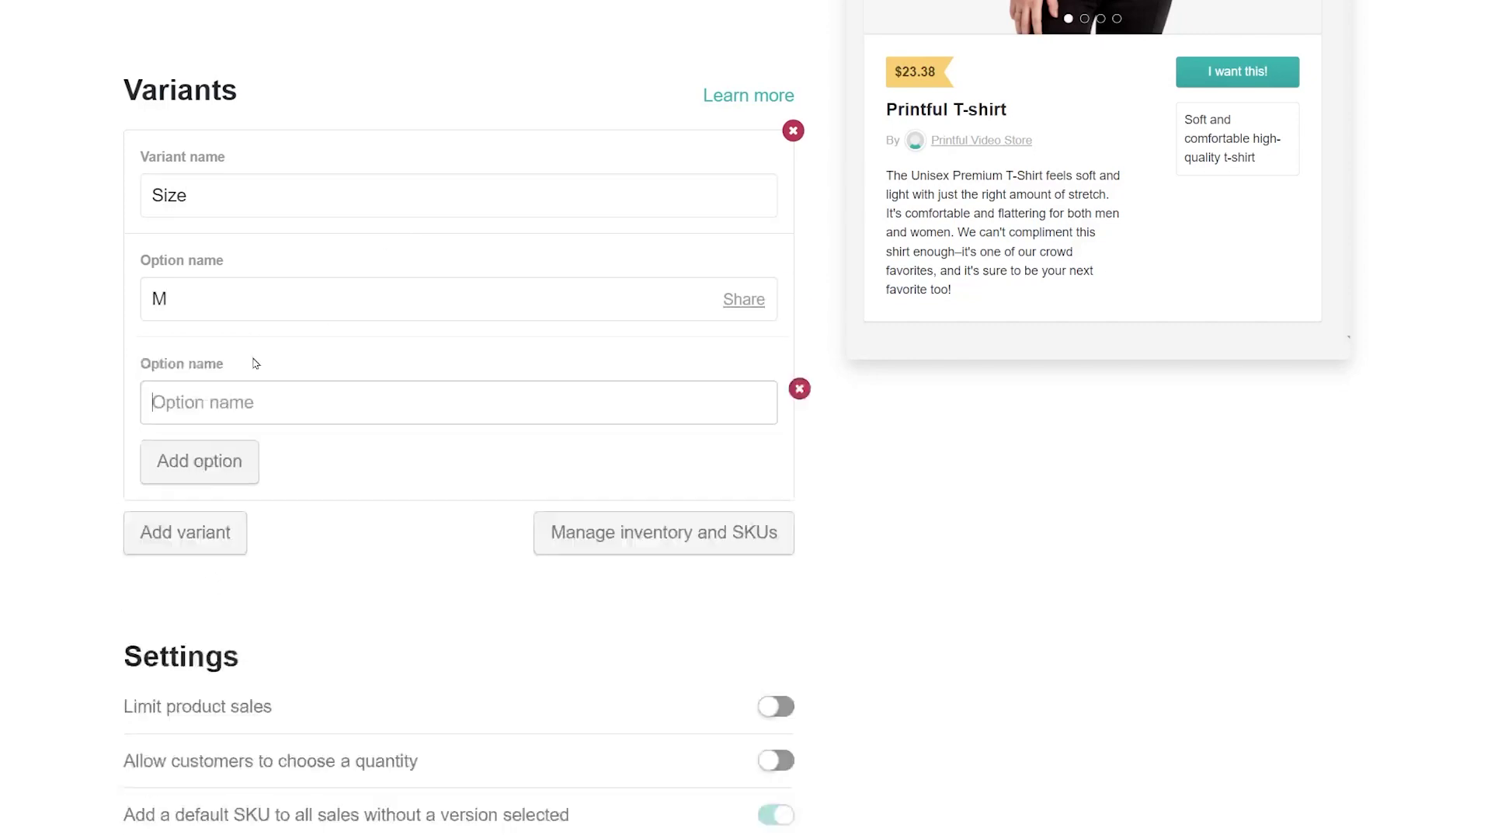
left_click(247, 462)
type("X")
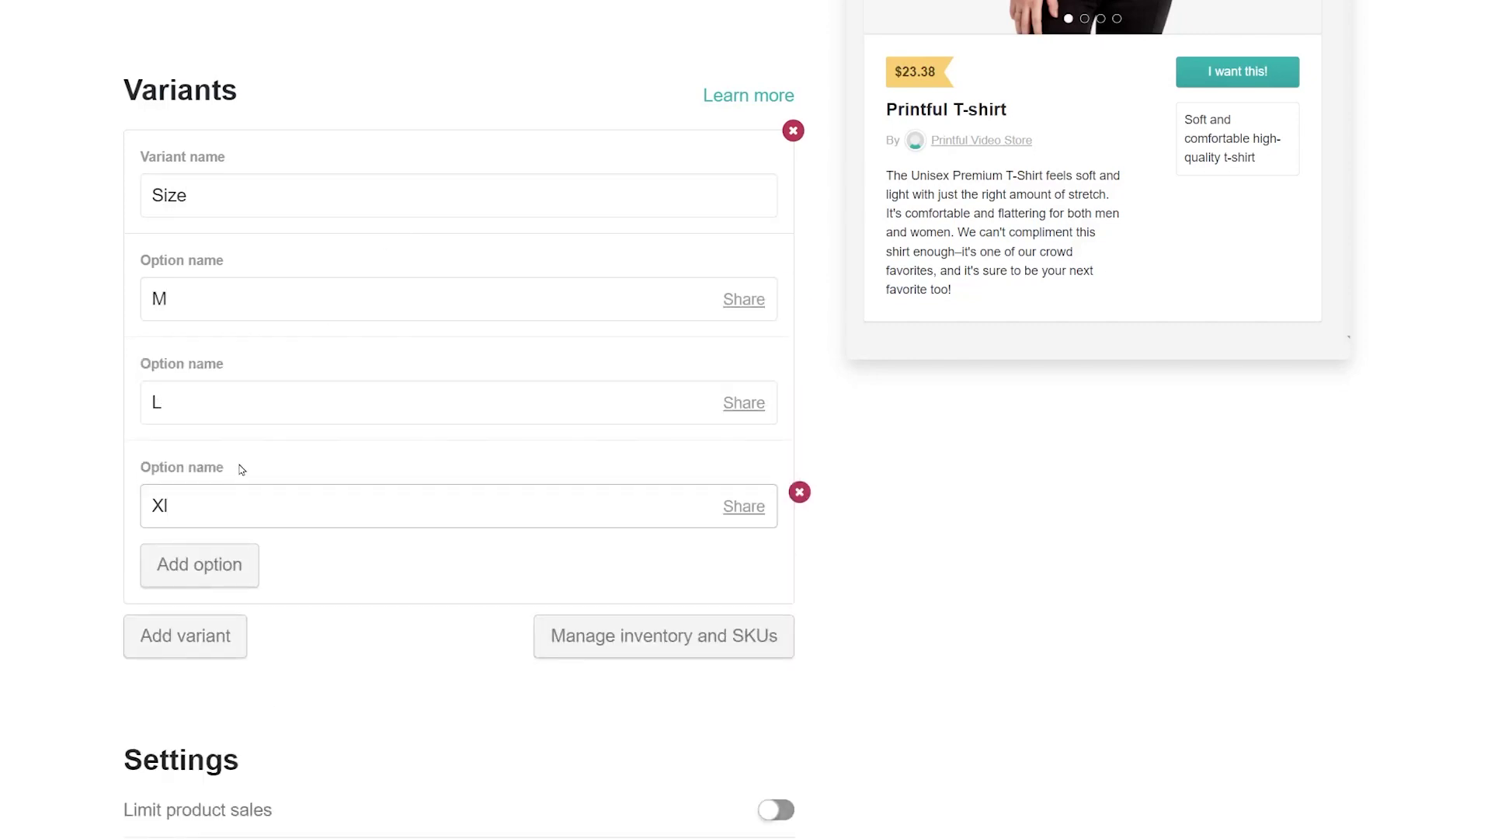
type("l")
- Add a Color variant with White and Black, then save to the inventory and SKU list
left_click(235, 636)
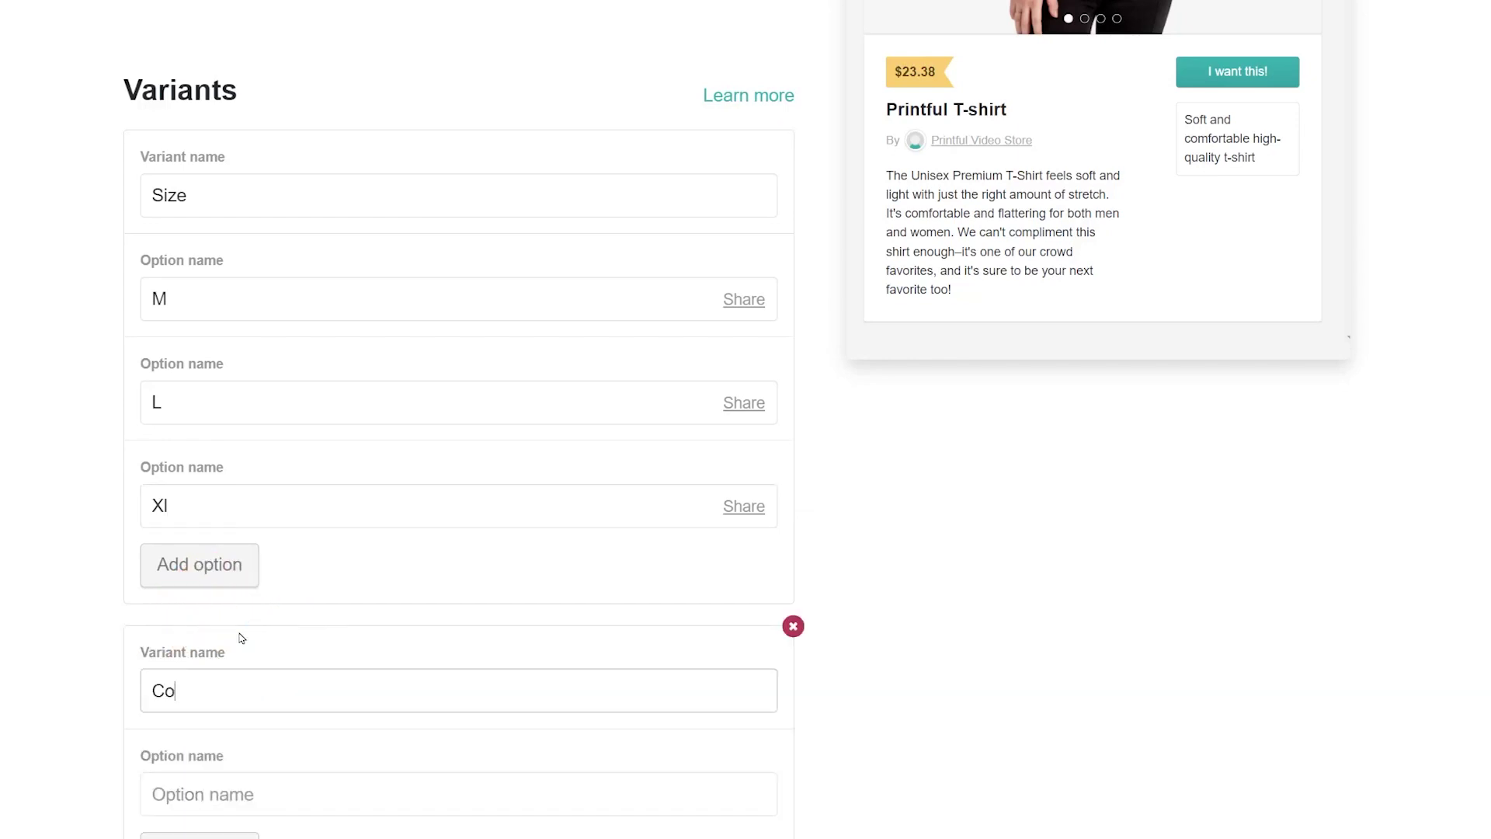
scroll(240, 638, "down", 2)
left_click(257, 614)
type("Wh")
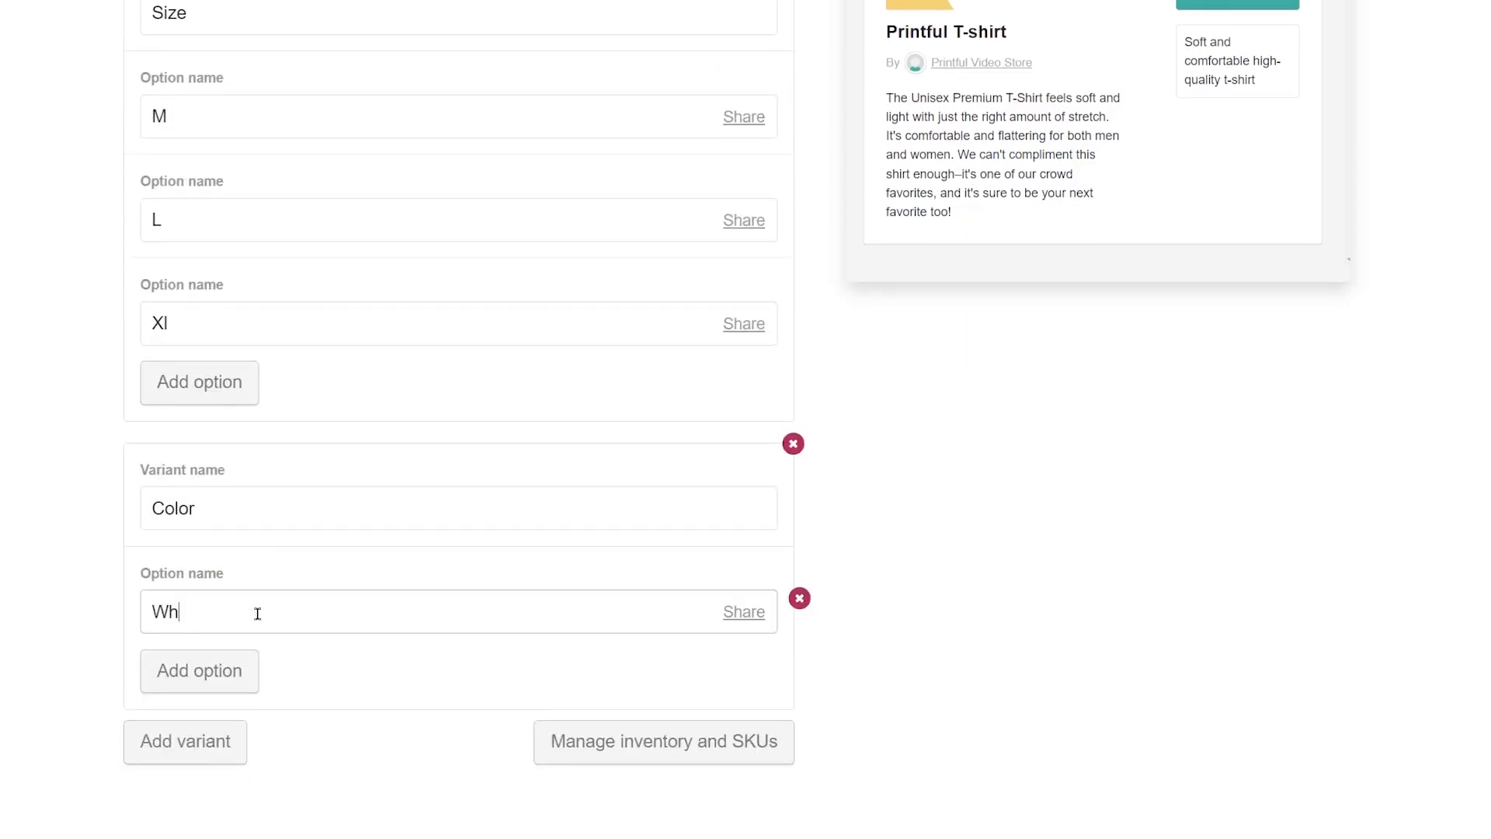
left_click(240, 667)
type("Black")
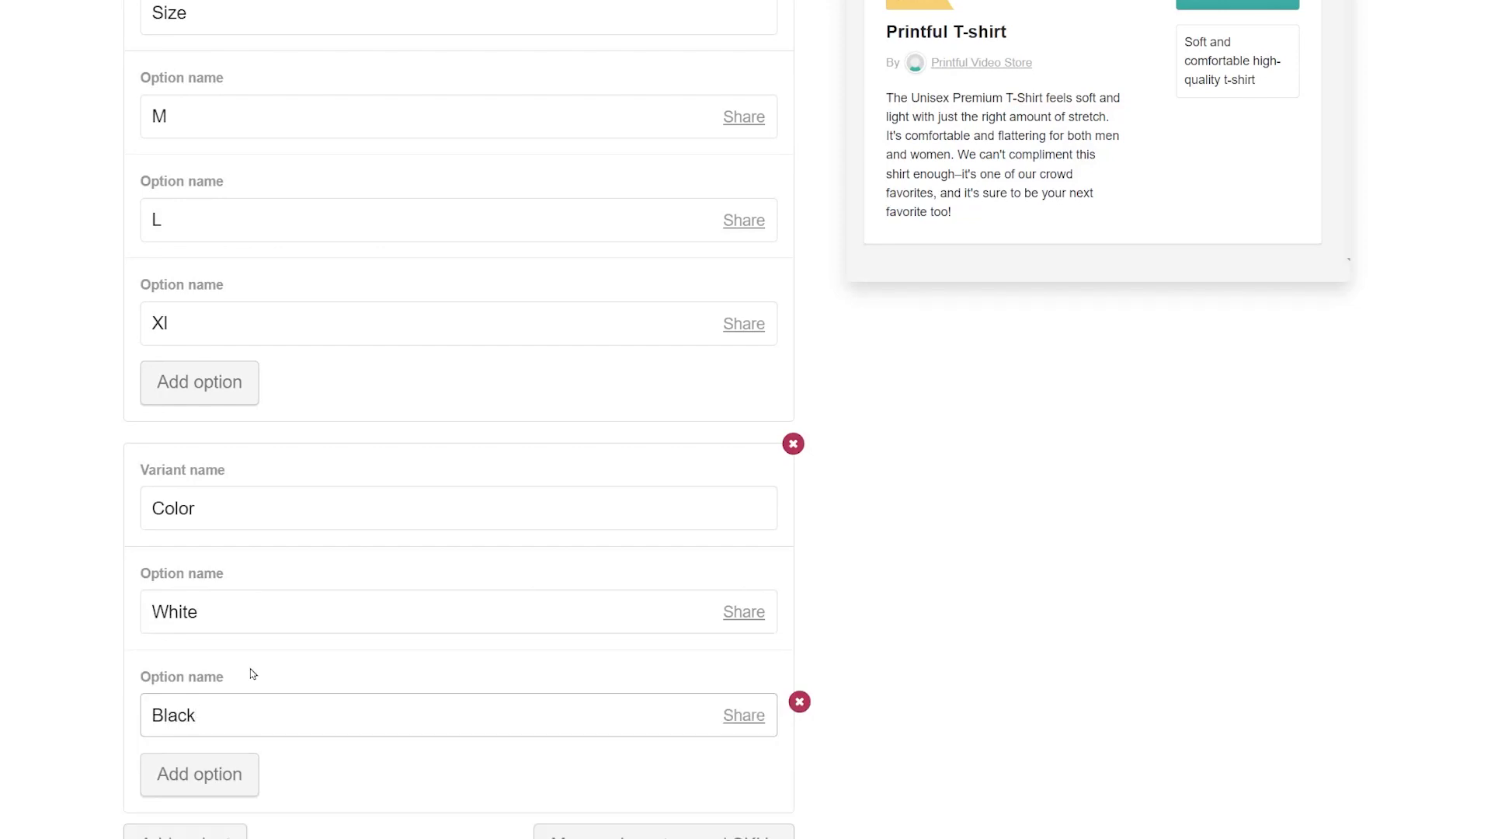
scroll(252, 674, "down", 1)
left_click(622, 801)
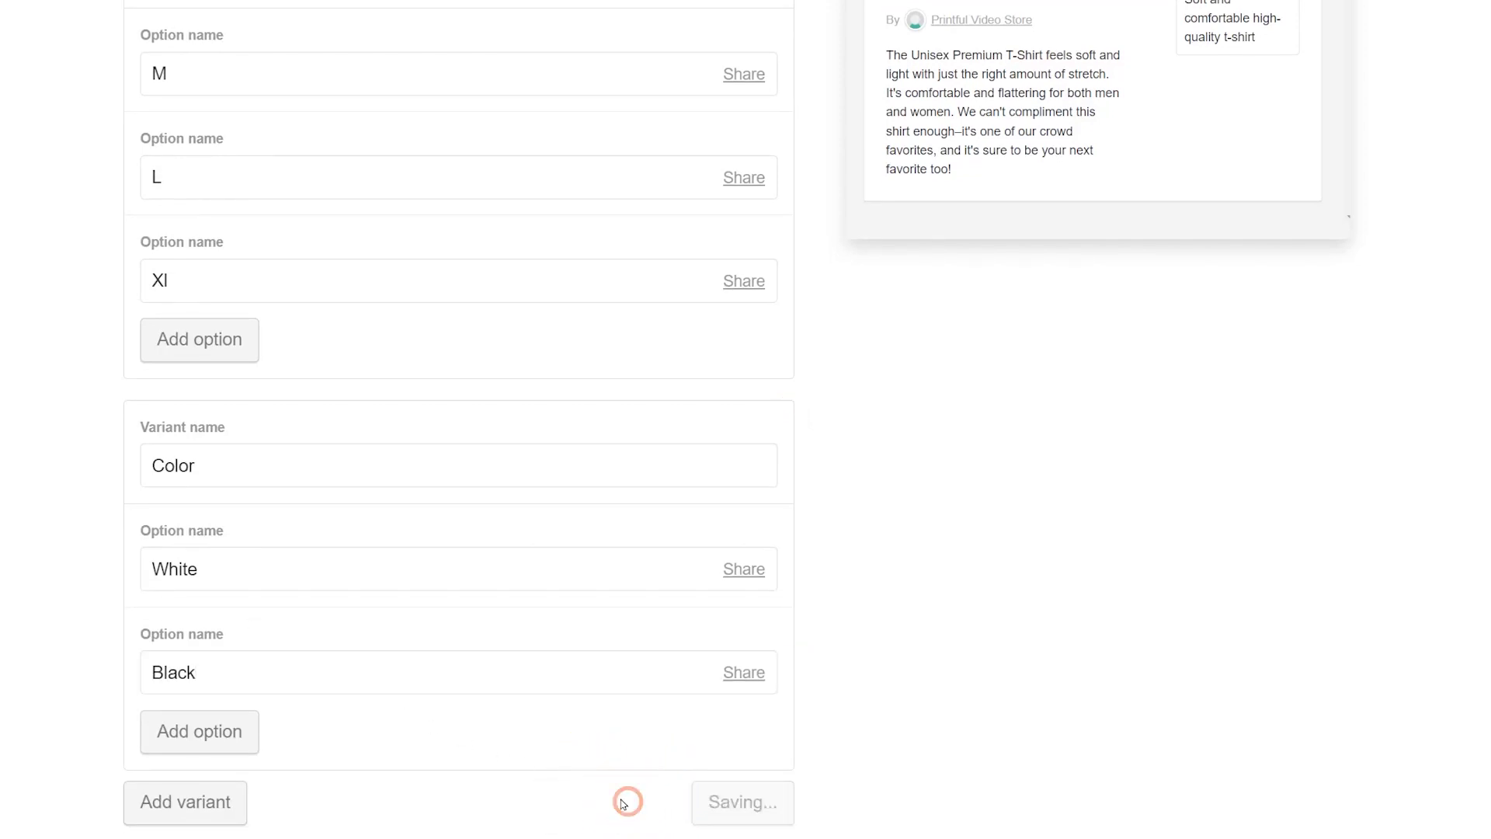
scroll(459, 435, "up", 3)
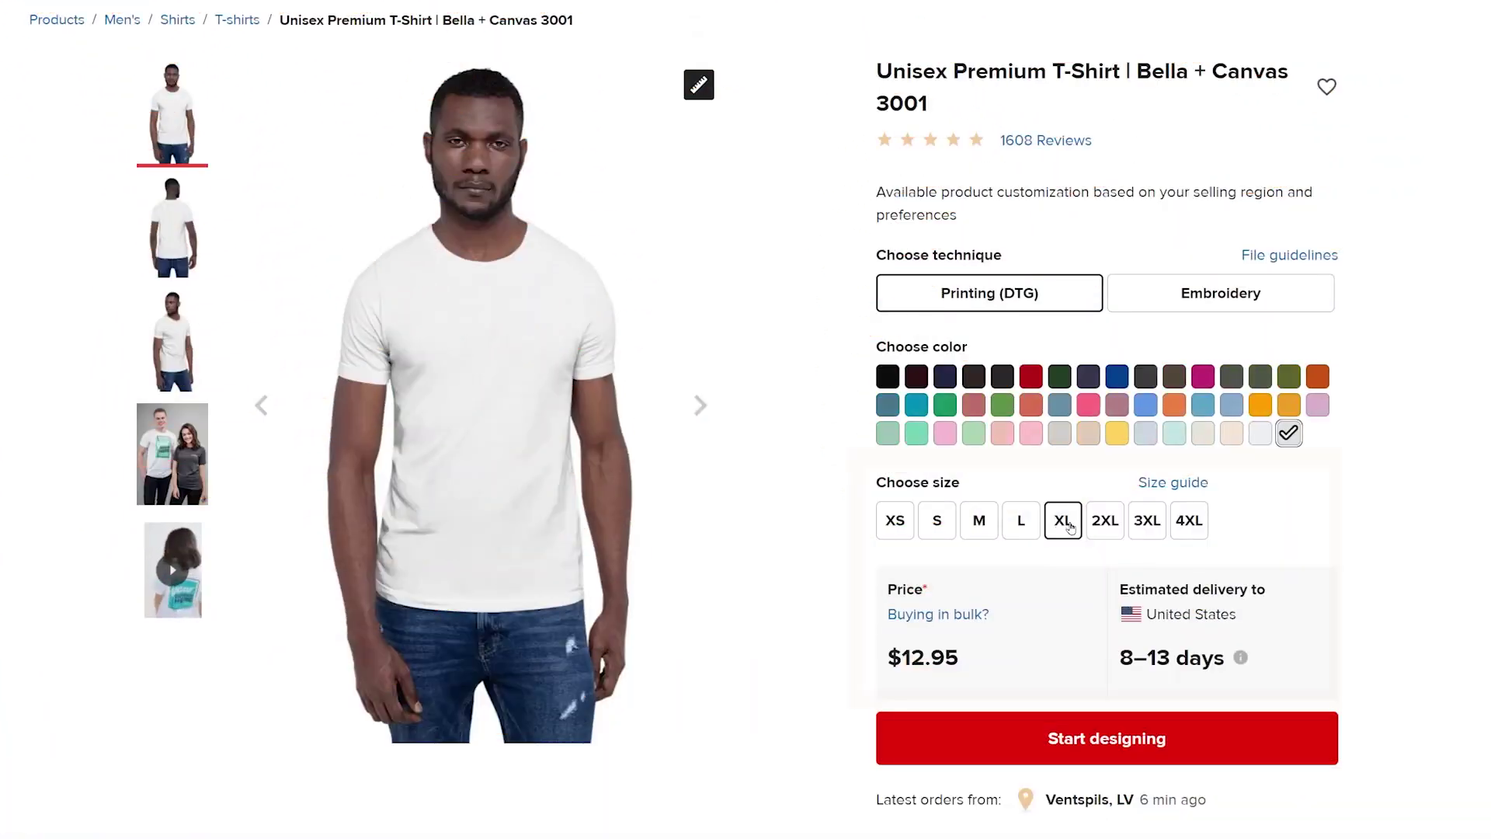
- Check the Bella + Canvas 3001 fulfillment price for sizes 2XL ($14.45) and 4XL
left_click(1105, 525)
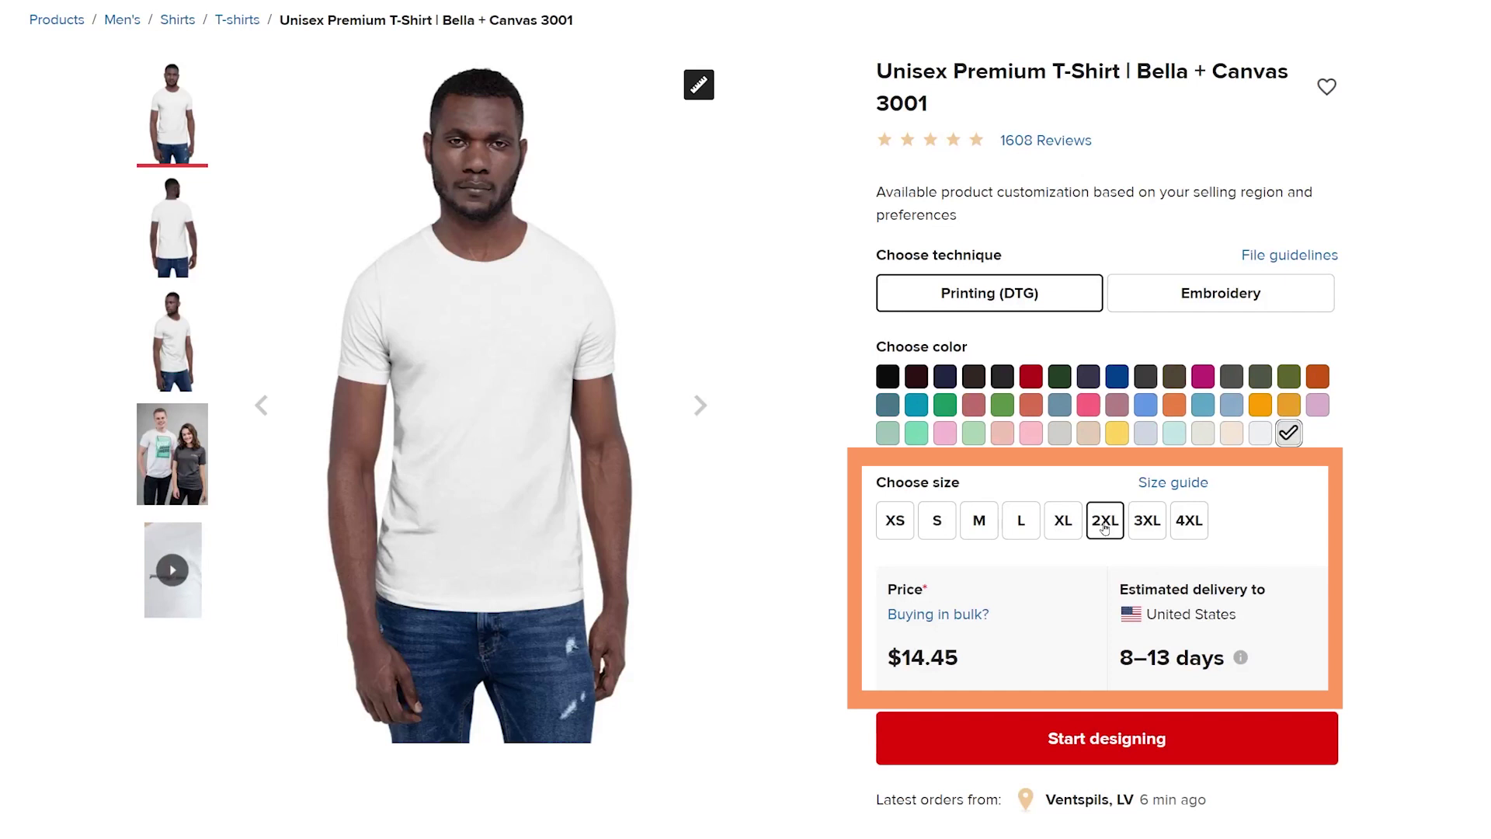
left_click(1179, 528)
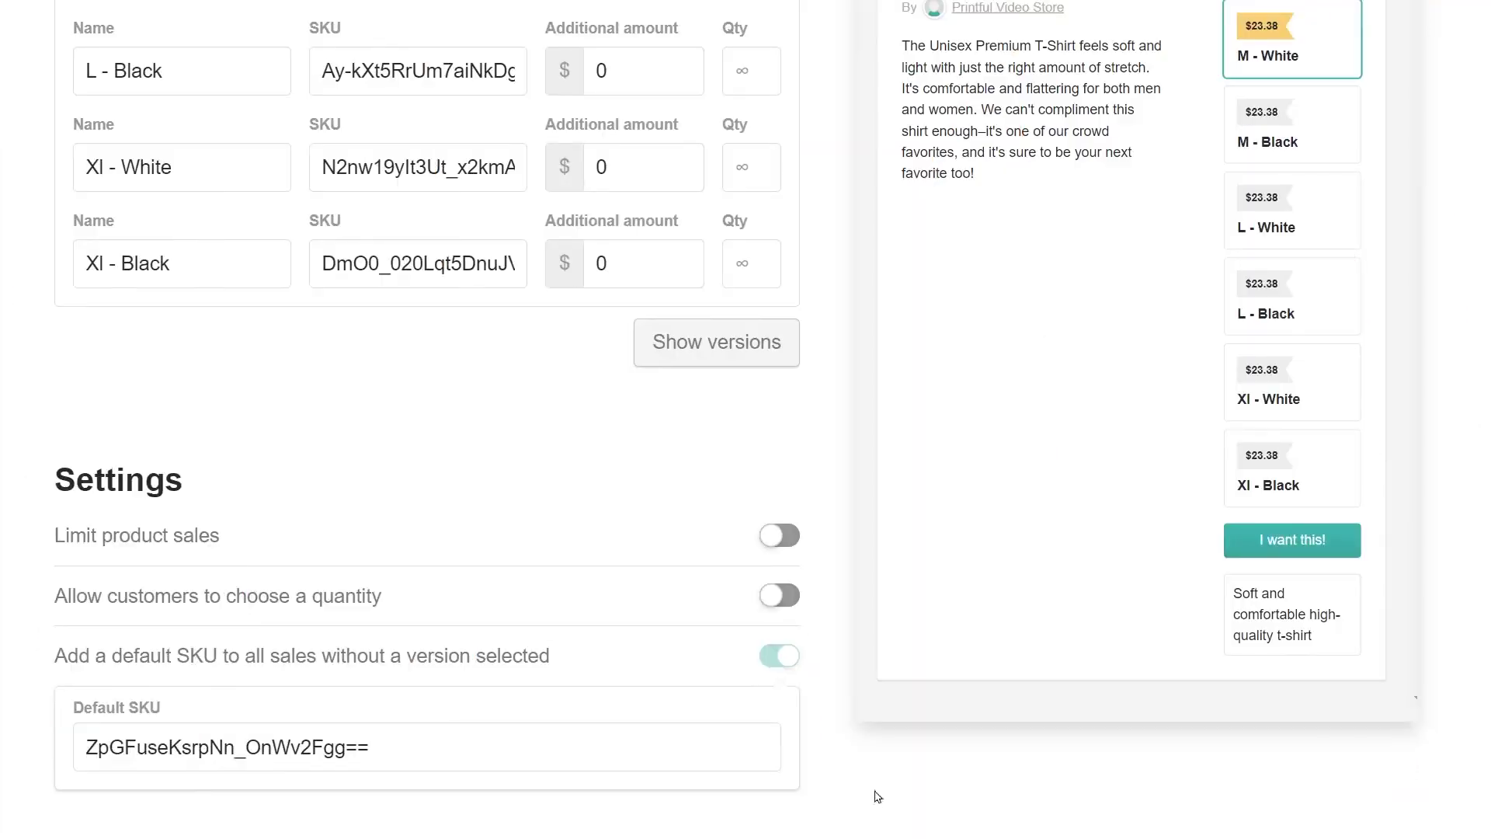
- Enable customer quantity selection and replace the generated default SKU with a custom 'pri…' SKU
left_click(784, 597)
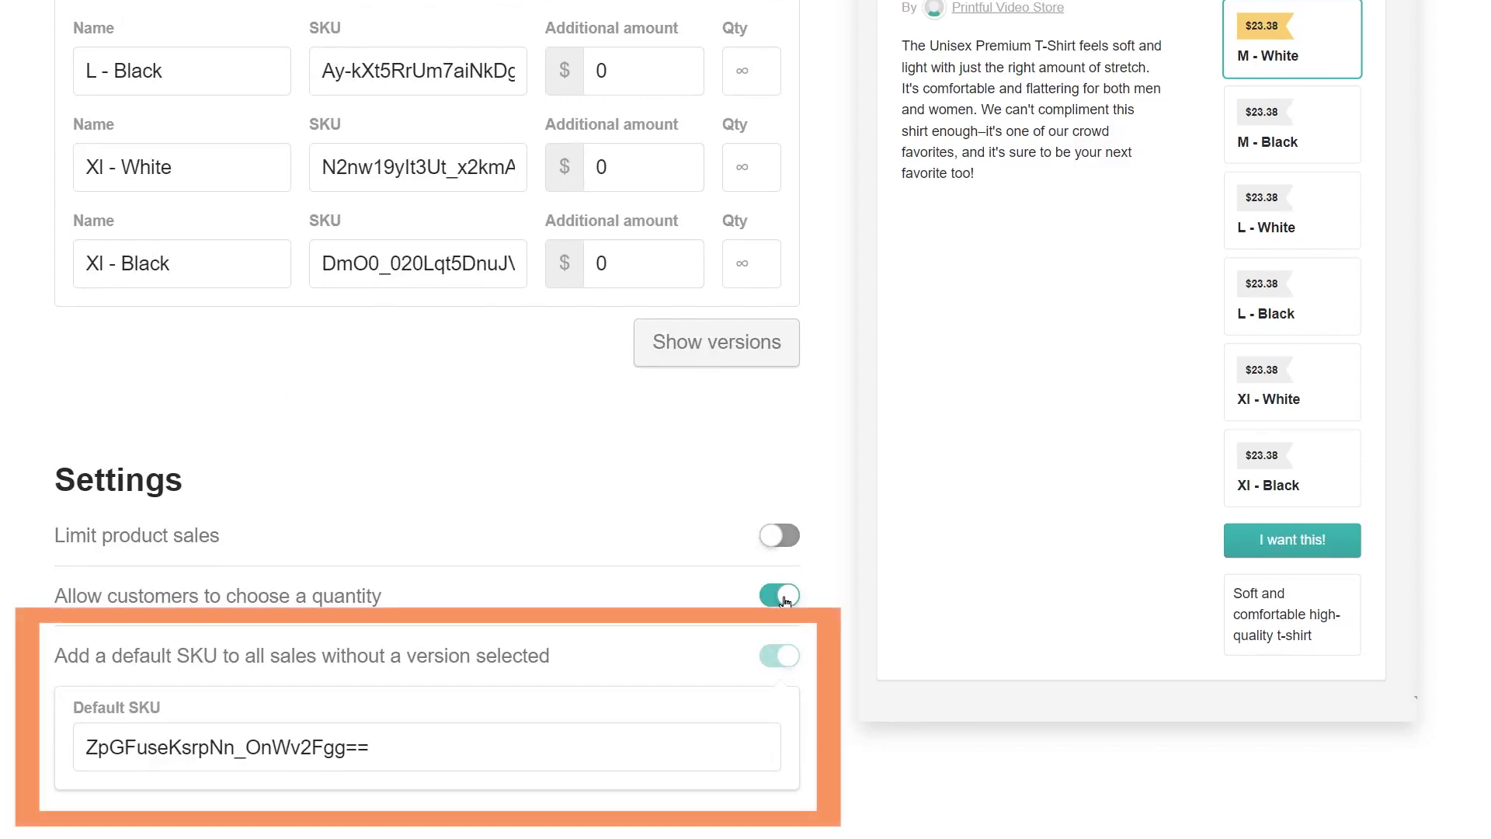
left_click(673, 735)
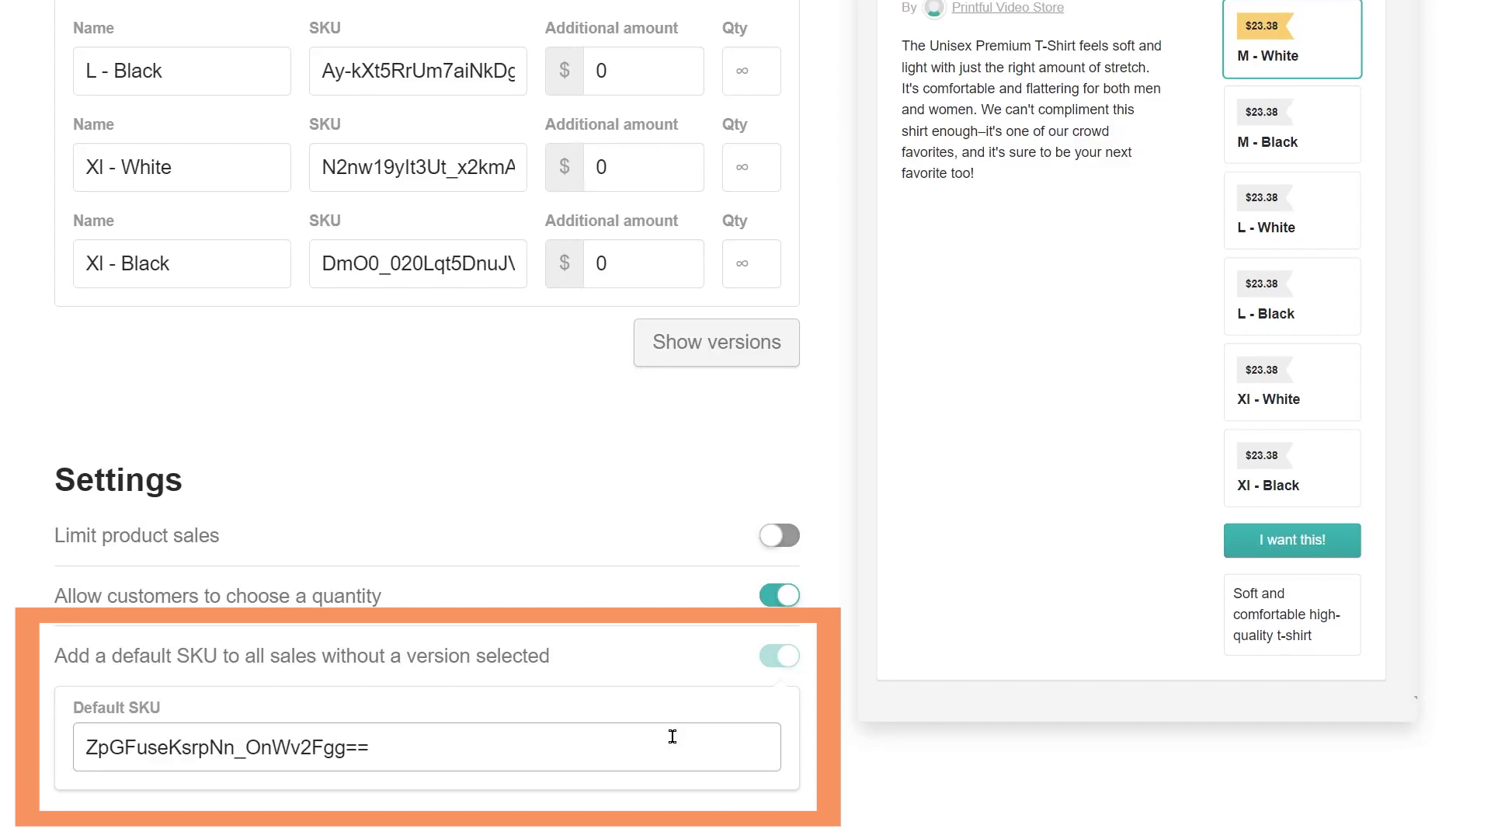
key("BackSpace")
key("BackSpace")
key("BackSpace")
key("BackSpace")
key("BackSpace")
key("BackSpace")
key("BackSpace")
key("BackSpace")
key("BackSpace")
key("BackSpace")
key("BackSpace")
key("BackSpace")
key("BackSpace")
key("BackSpace")
type("pri")
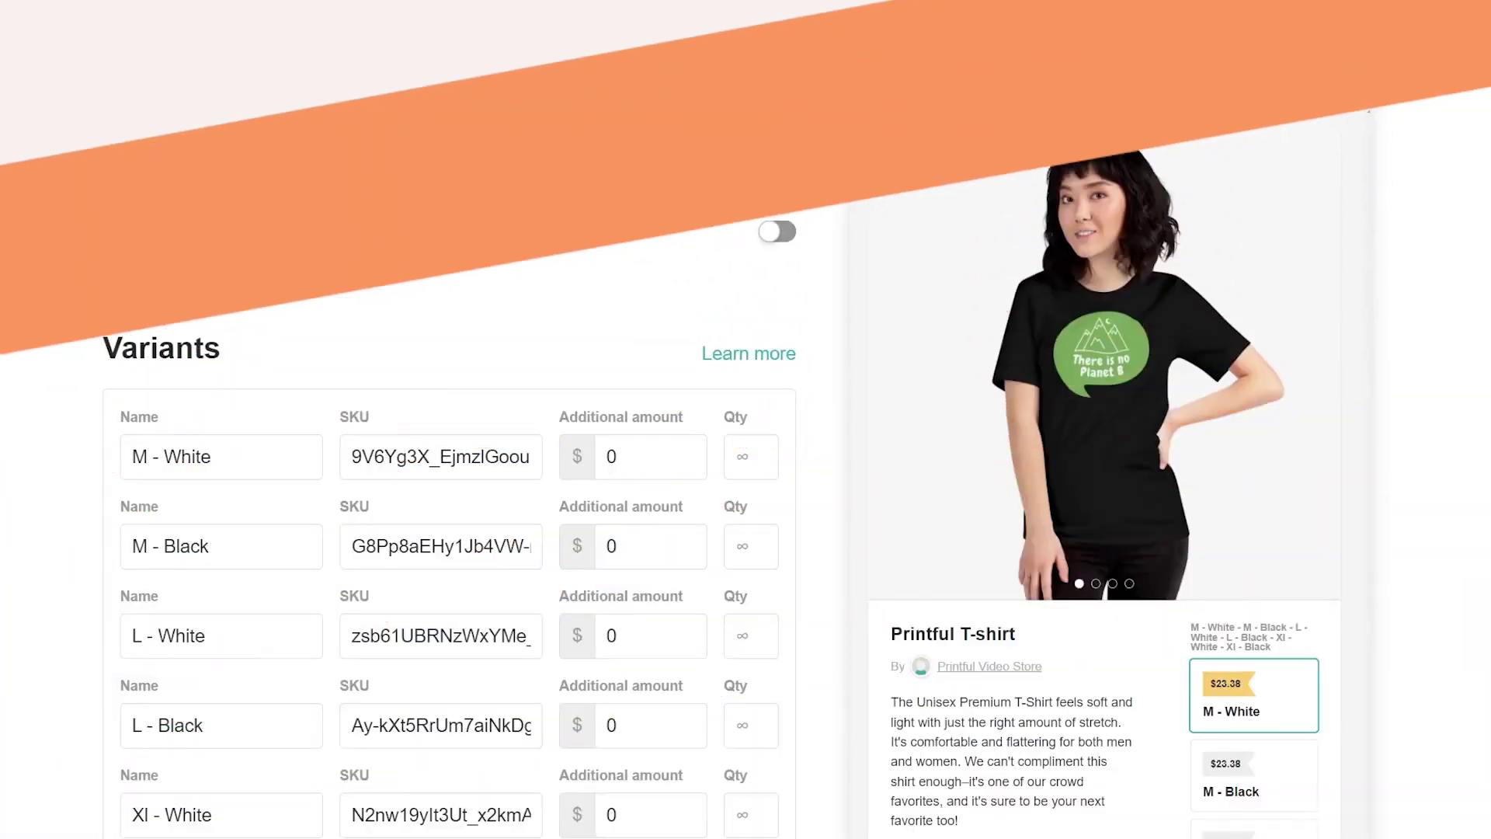
- Save the listing and view images 1 through 4 in the full-screen product preview
left_click(1314, 50)
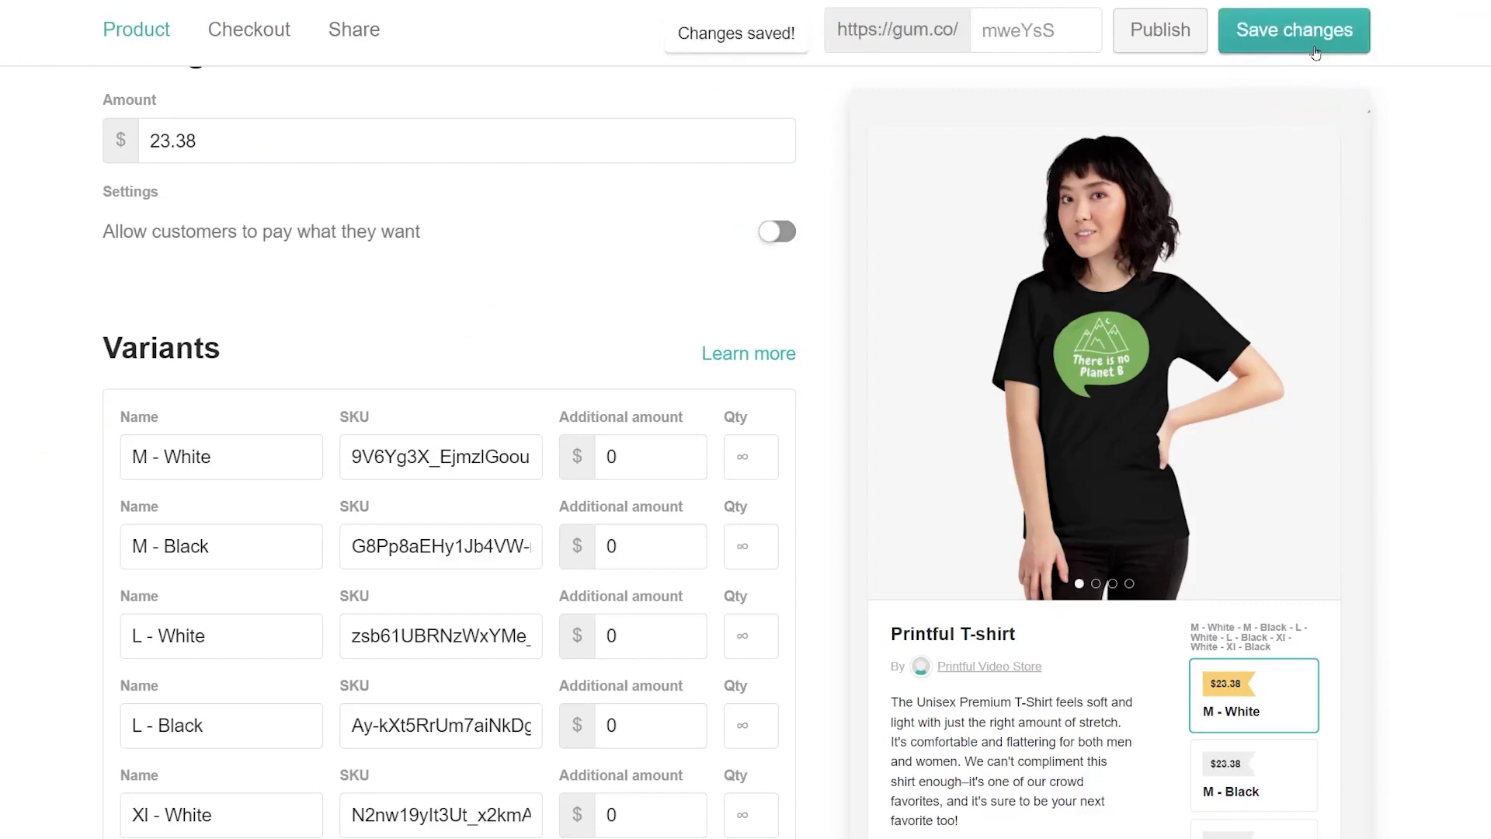
left_click(1324, 131)
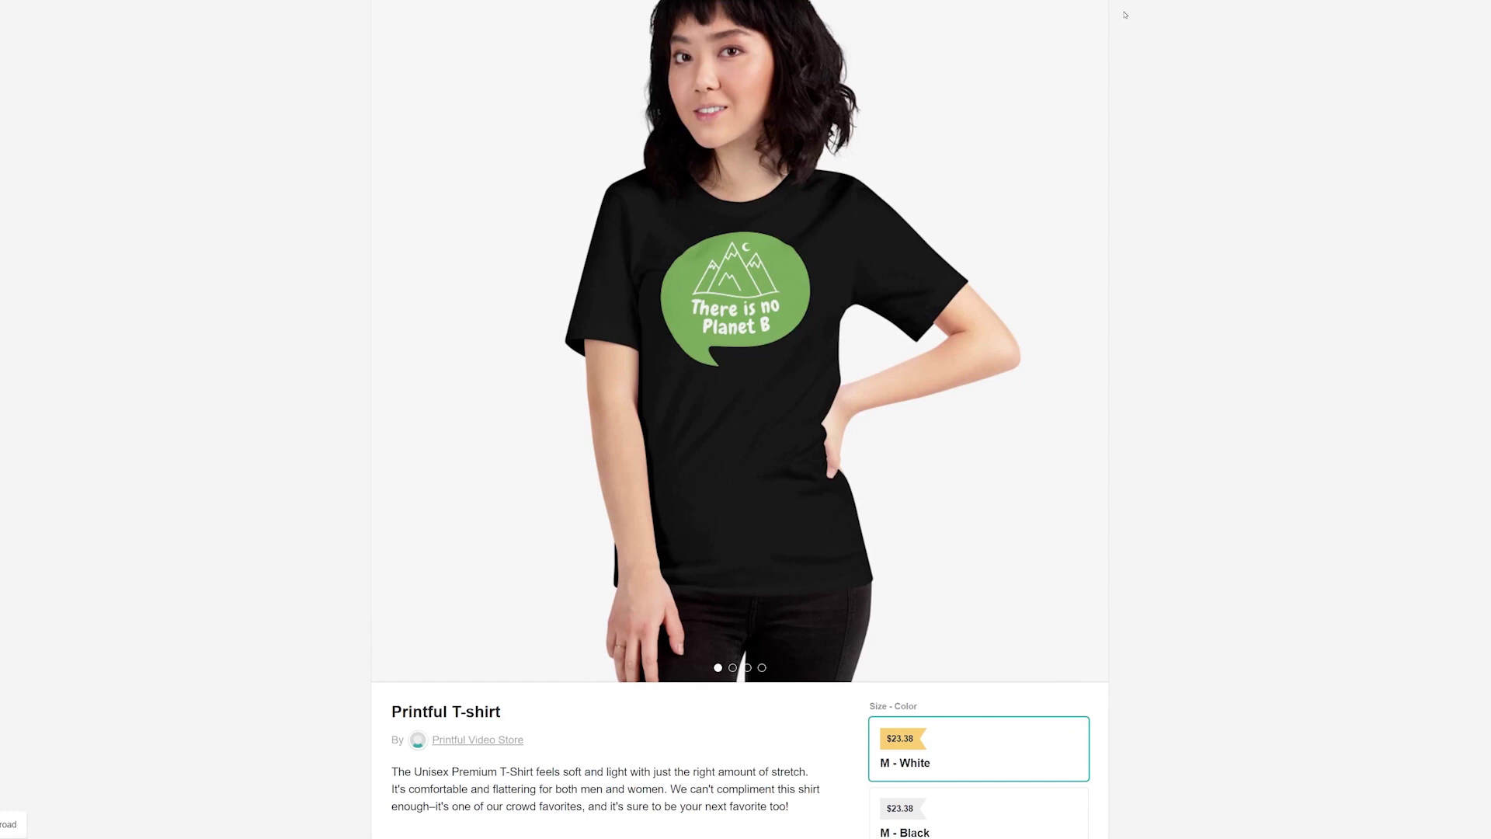
left_click(1092, 315)
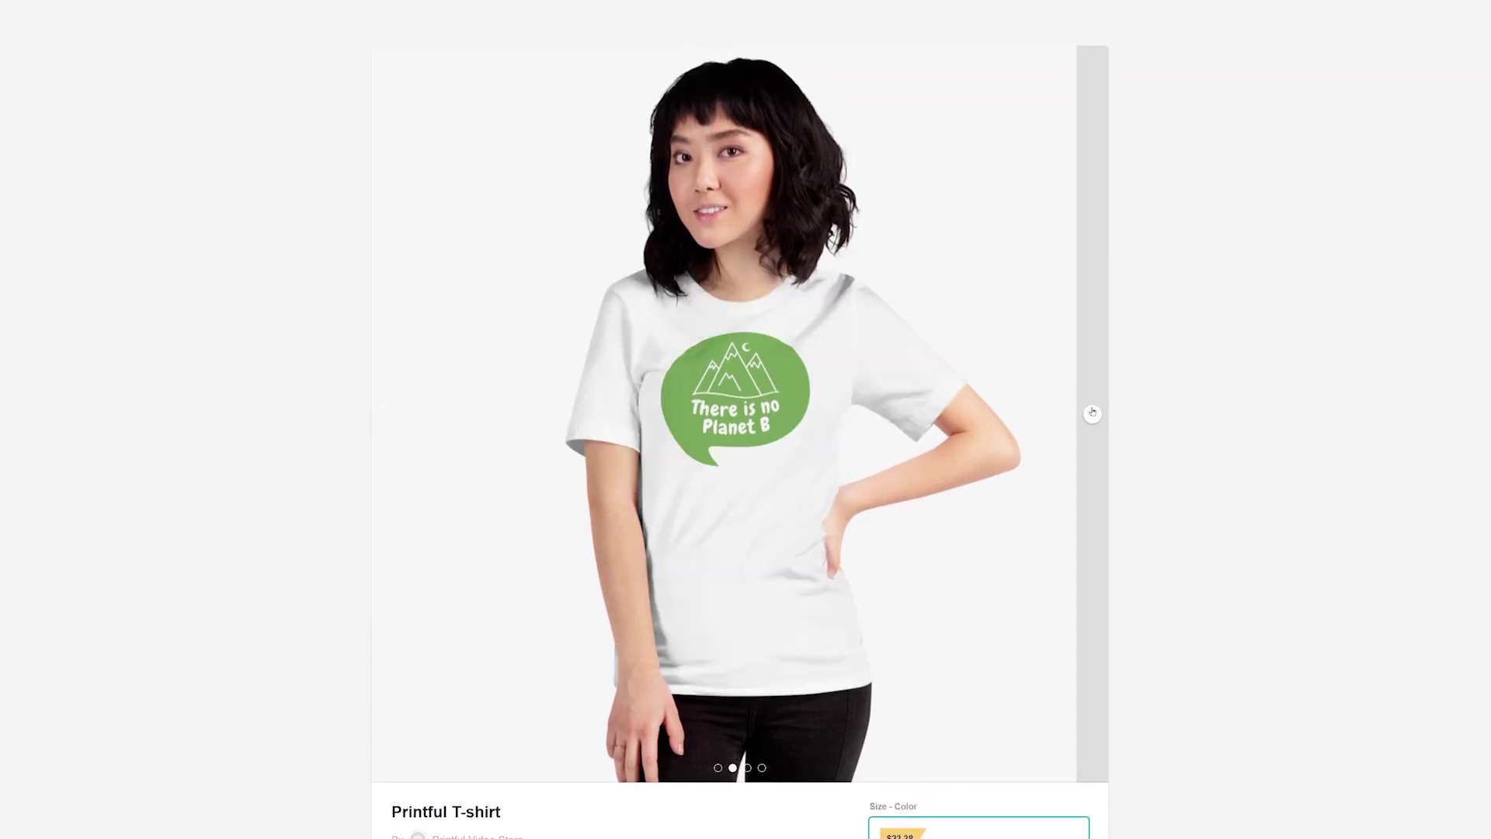
left_click(1092, 412)
left_click(1092, 412)
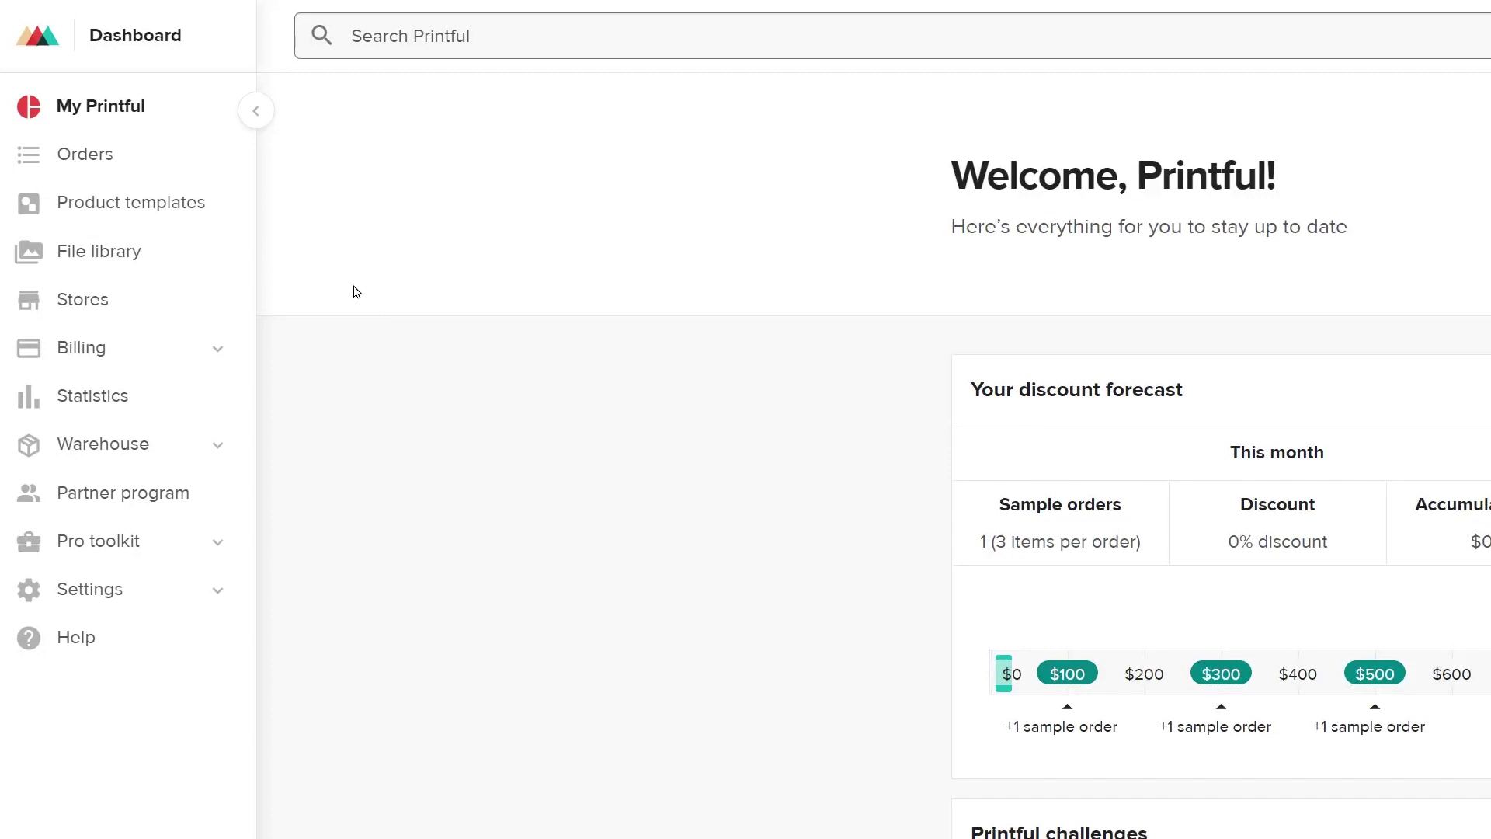
- Refresh Gumroad's Store data in Printful and edit the imported Printful T-shirt product
left_click(107, 304)
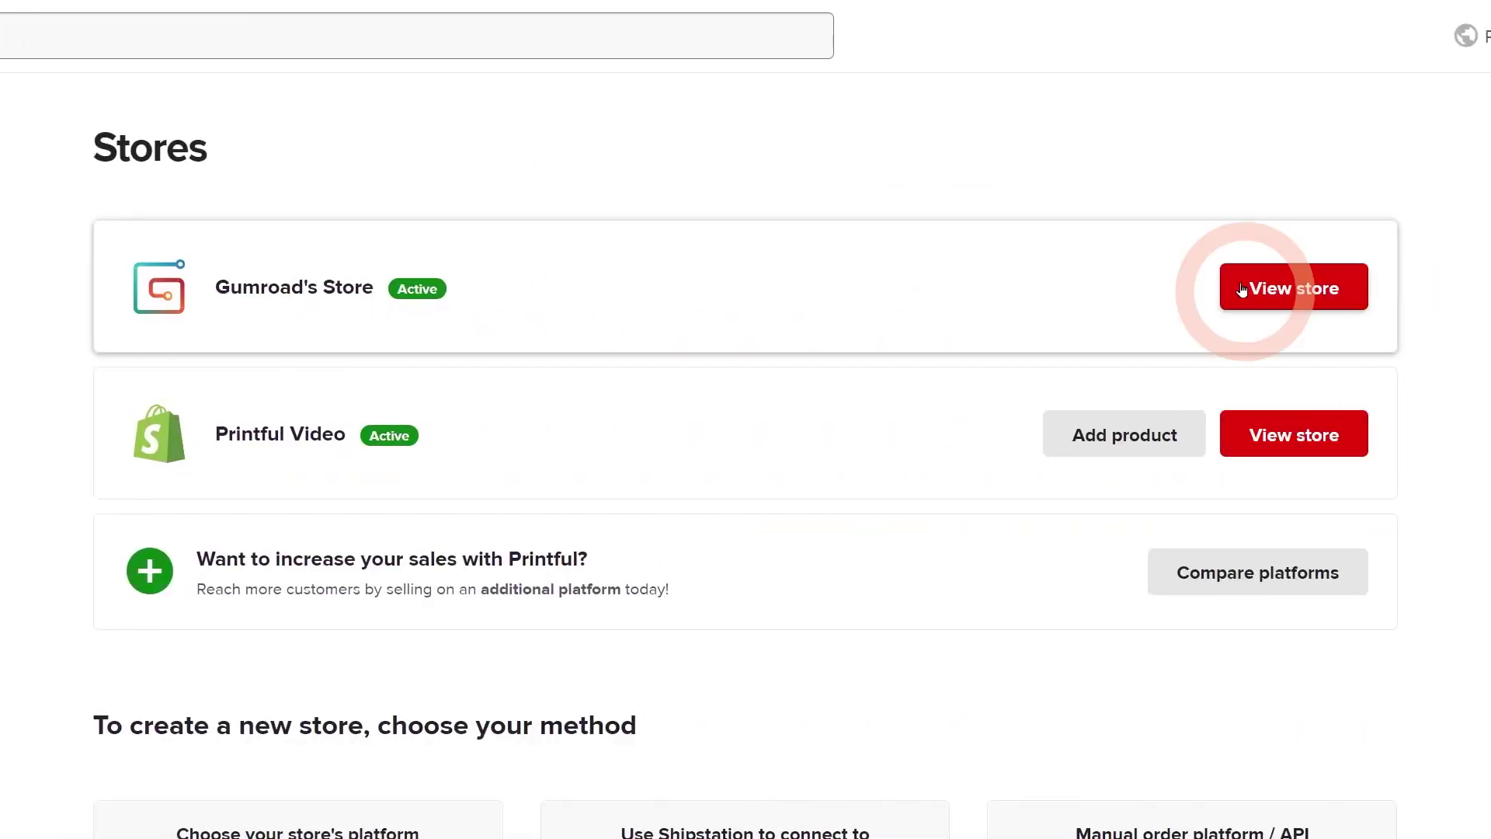
left_click(1241, 289)
left_click(1319, 158)
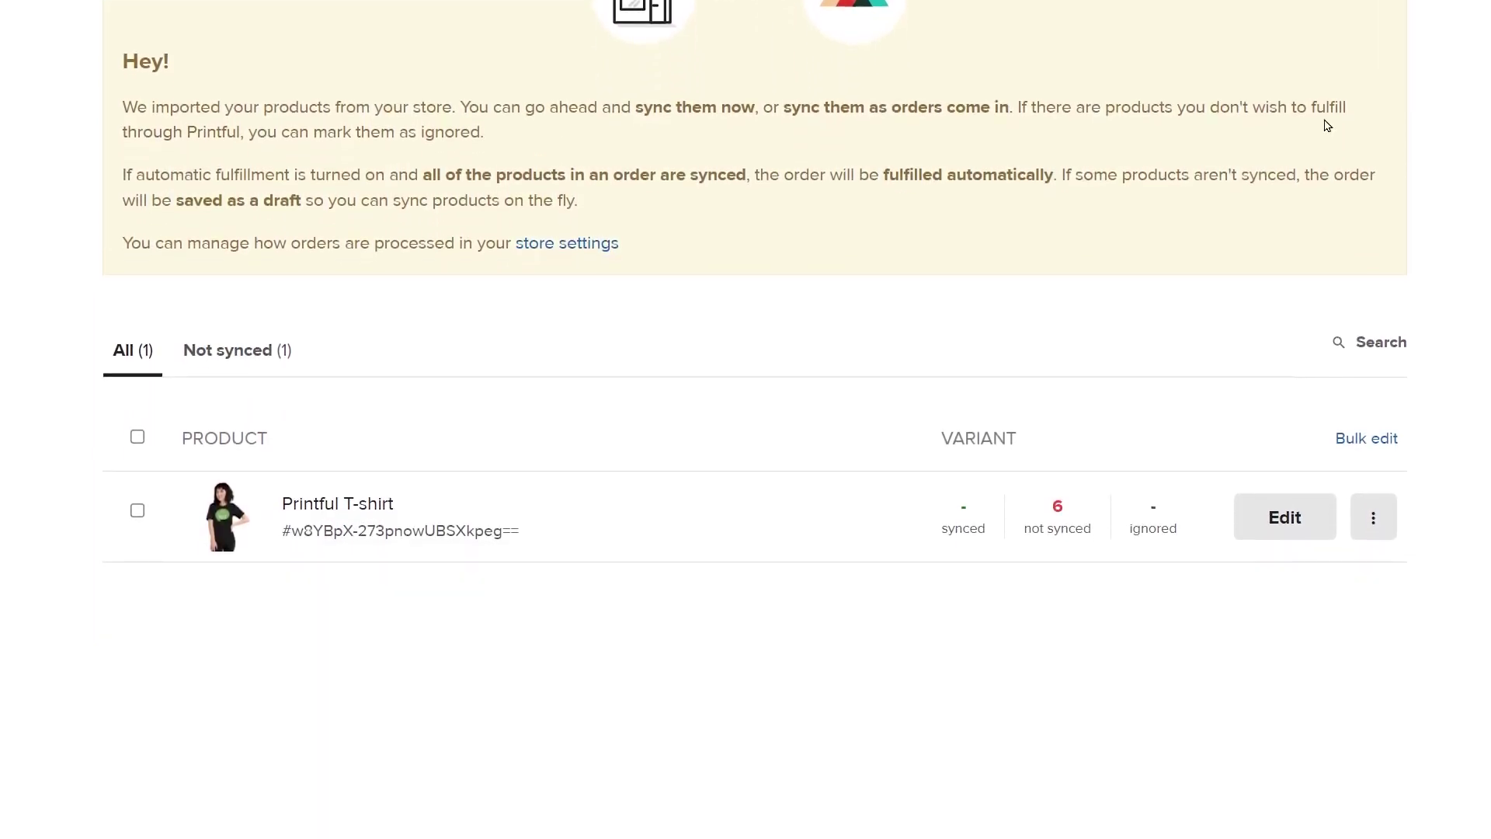
left_click(1289, 518)
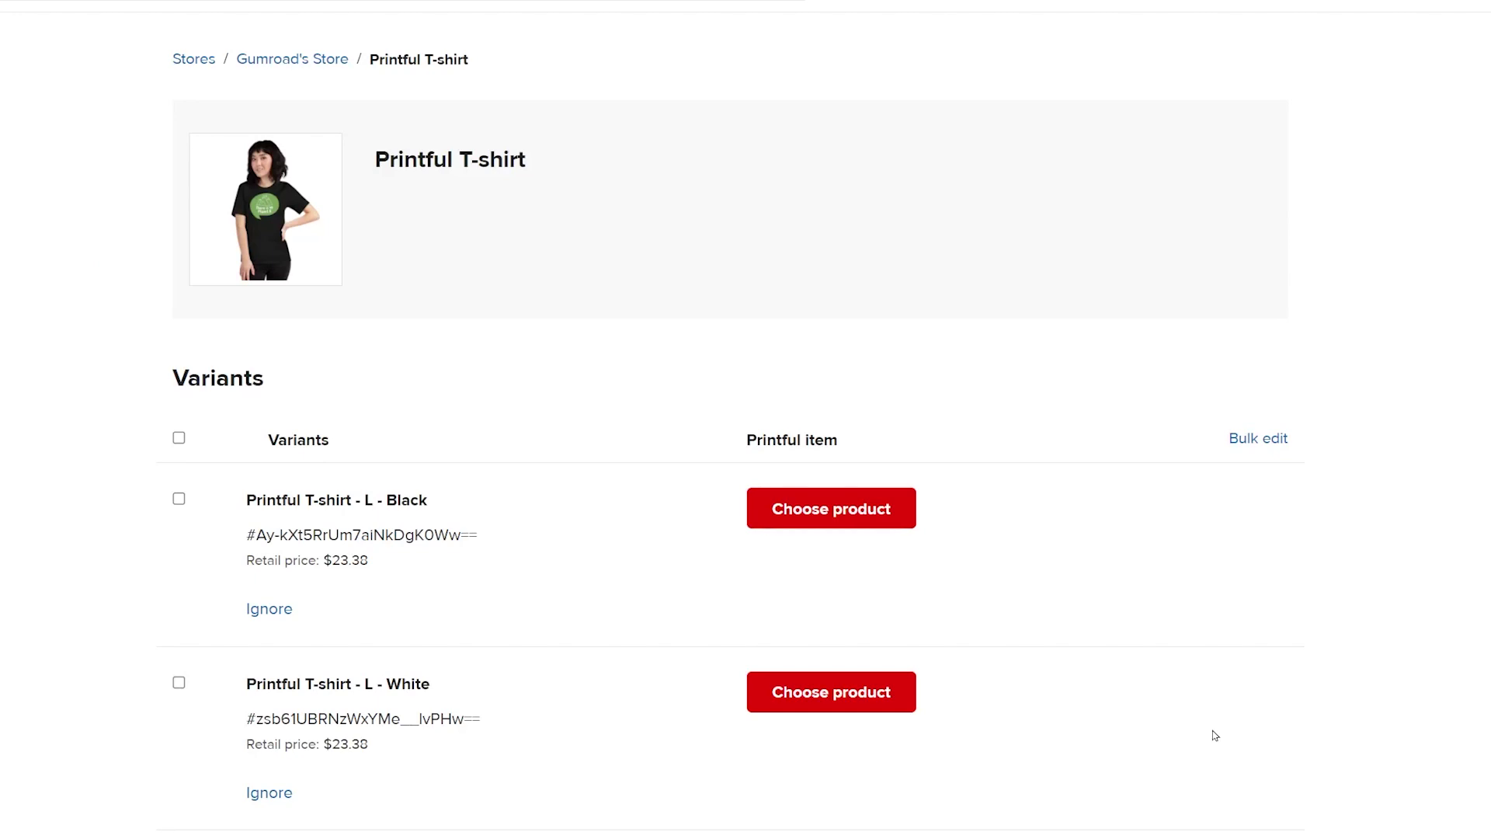
- Match the L - Black variant to the Printful T-shirt template in Black, size L
left_click(884, 519)
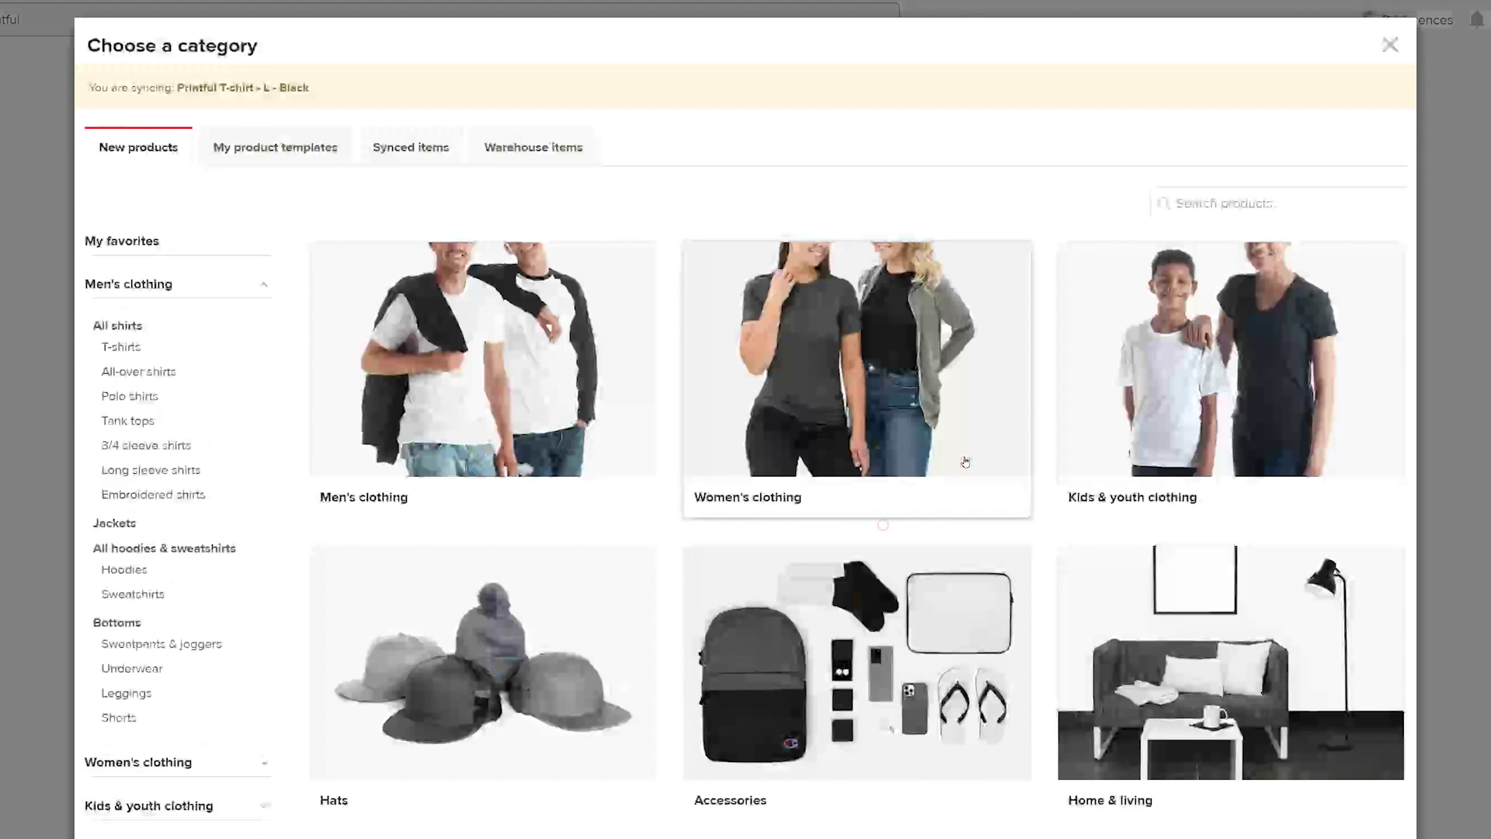
left_click(342, 163)
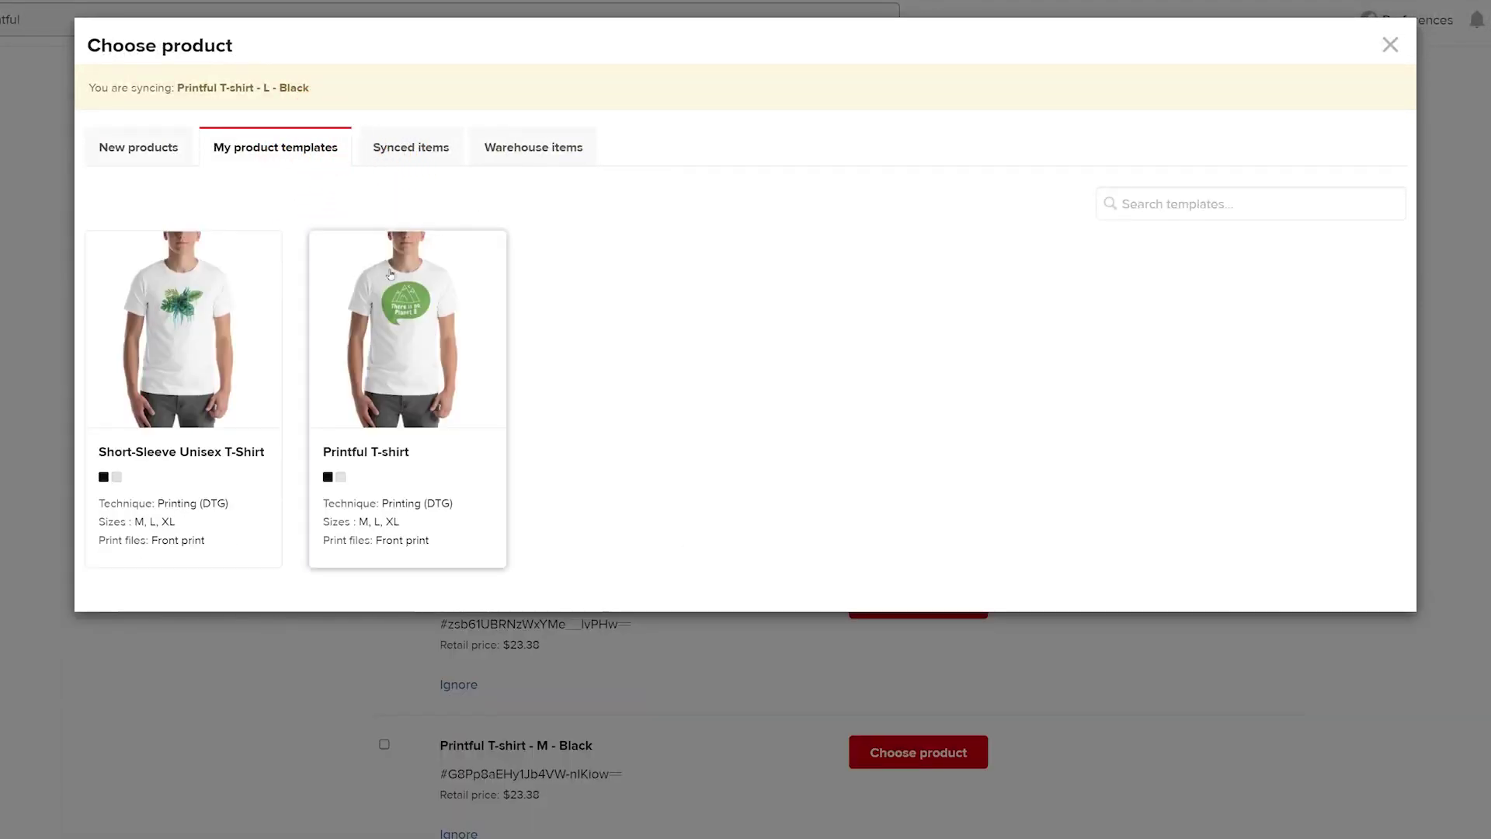
left_click(440, 346)
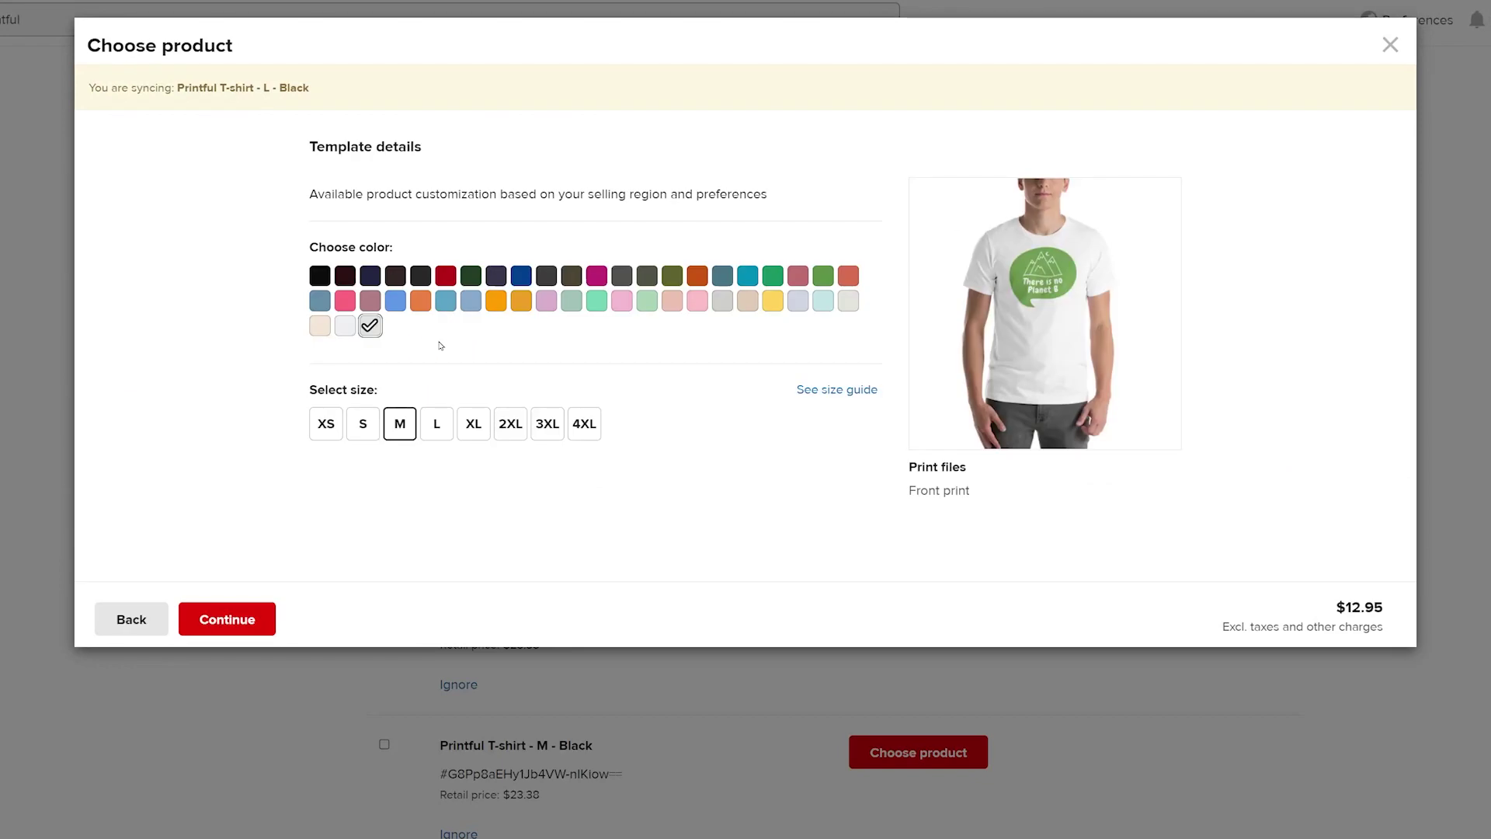
left_click(319, 275)
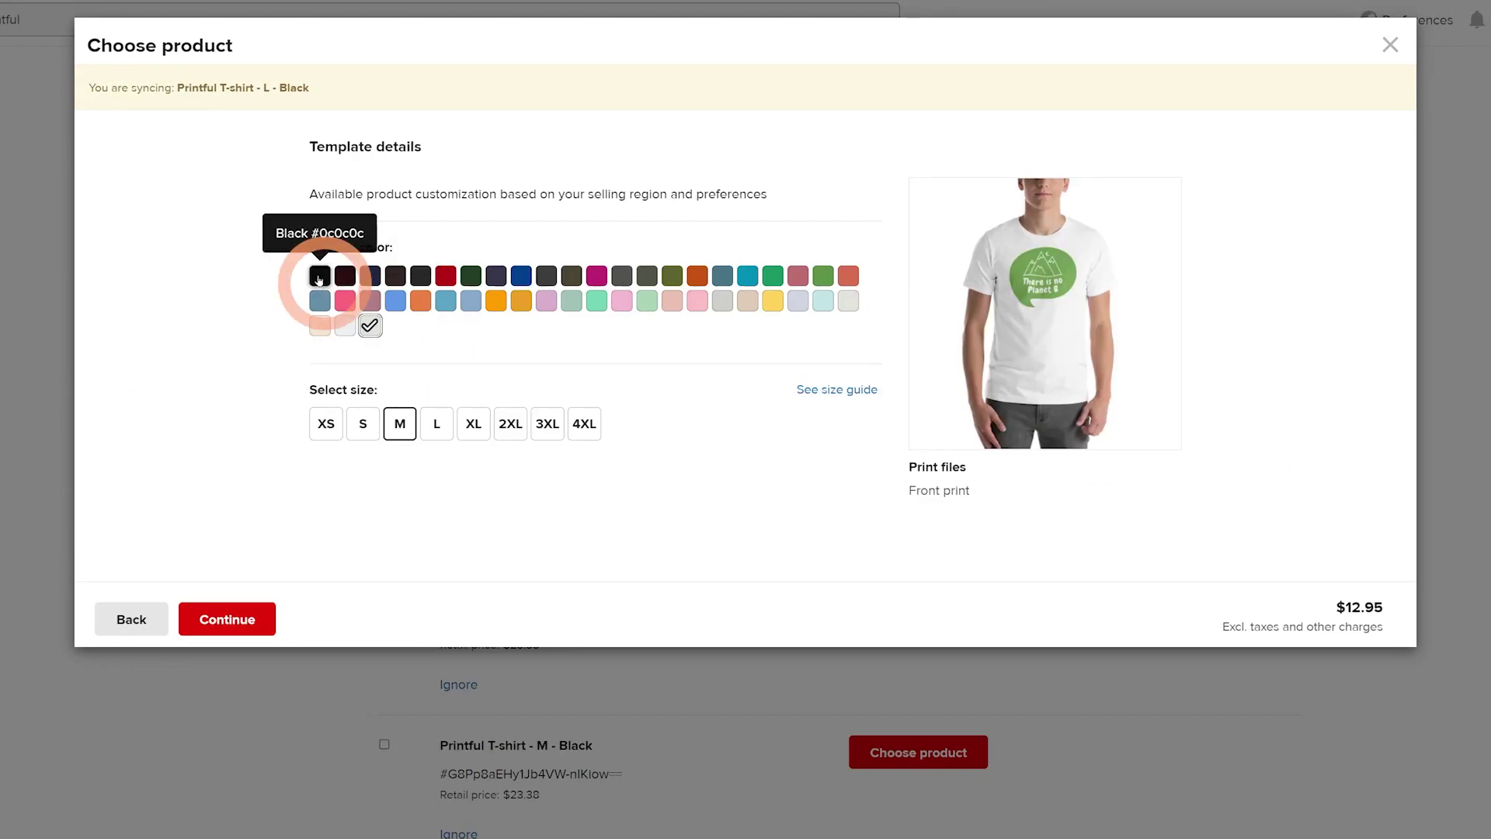
left_click(443, 413)
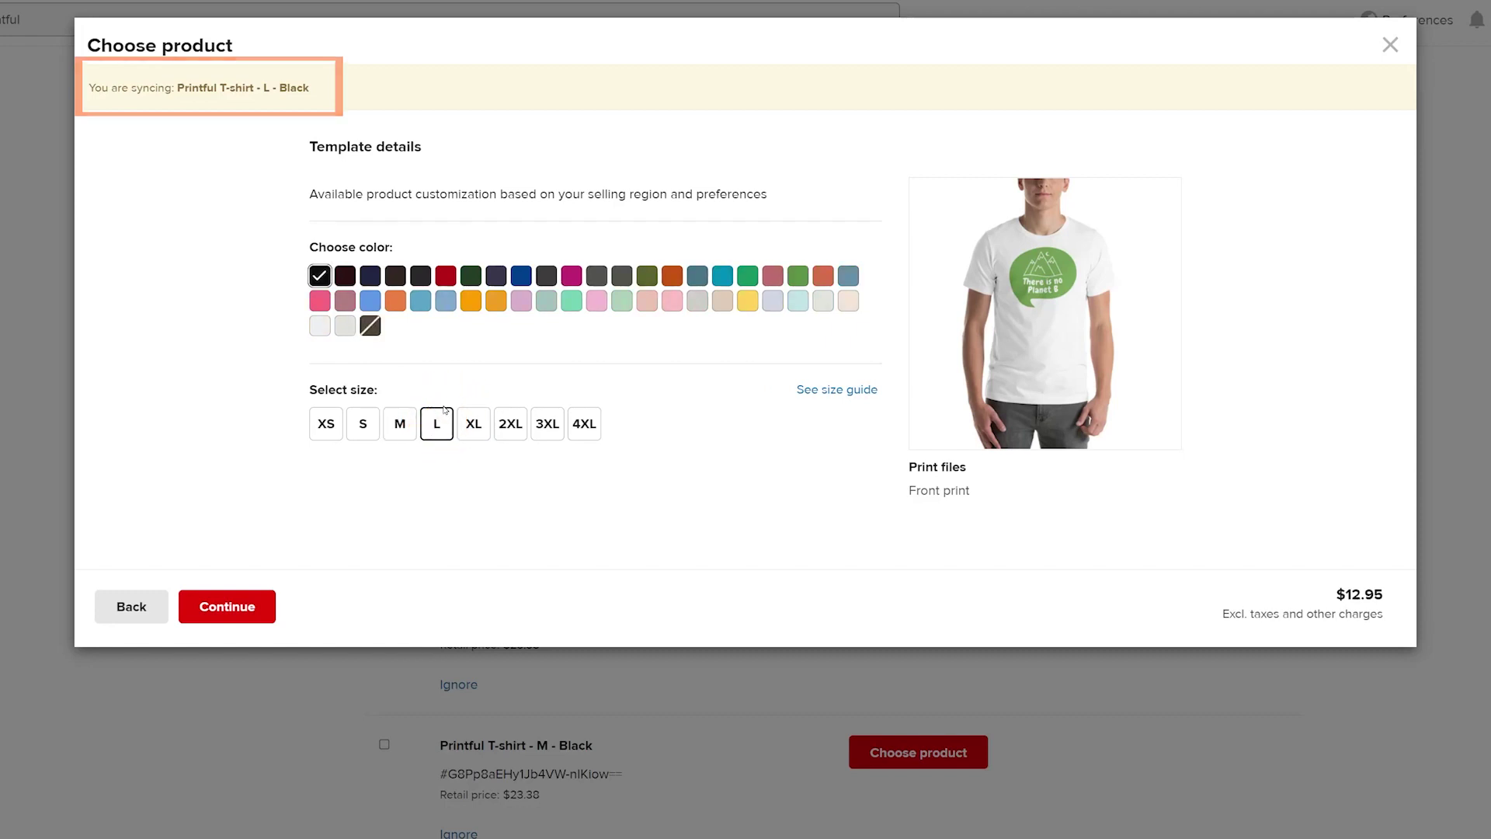
left_click(264, 599)
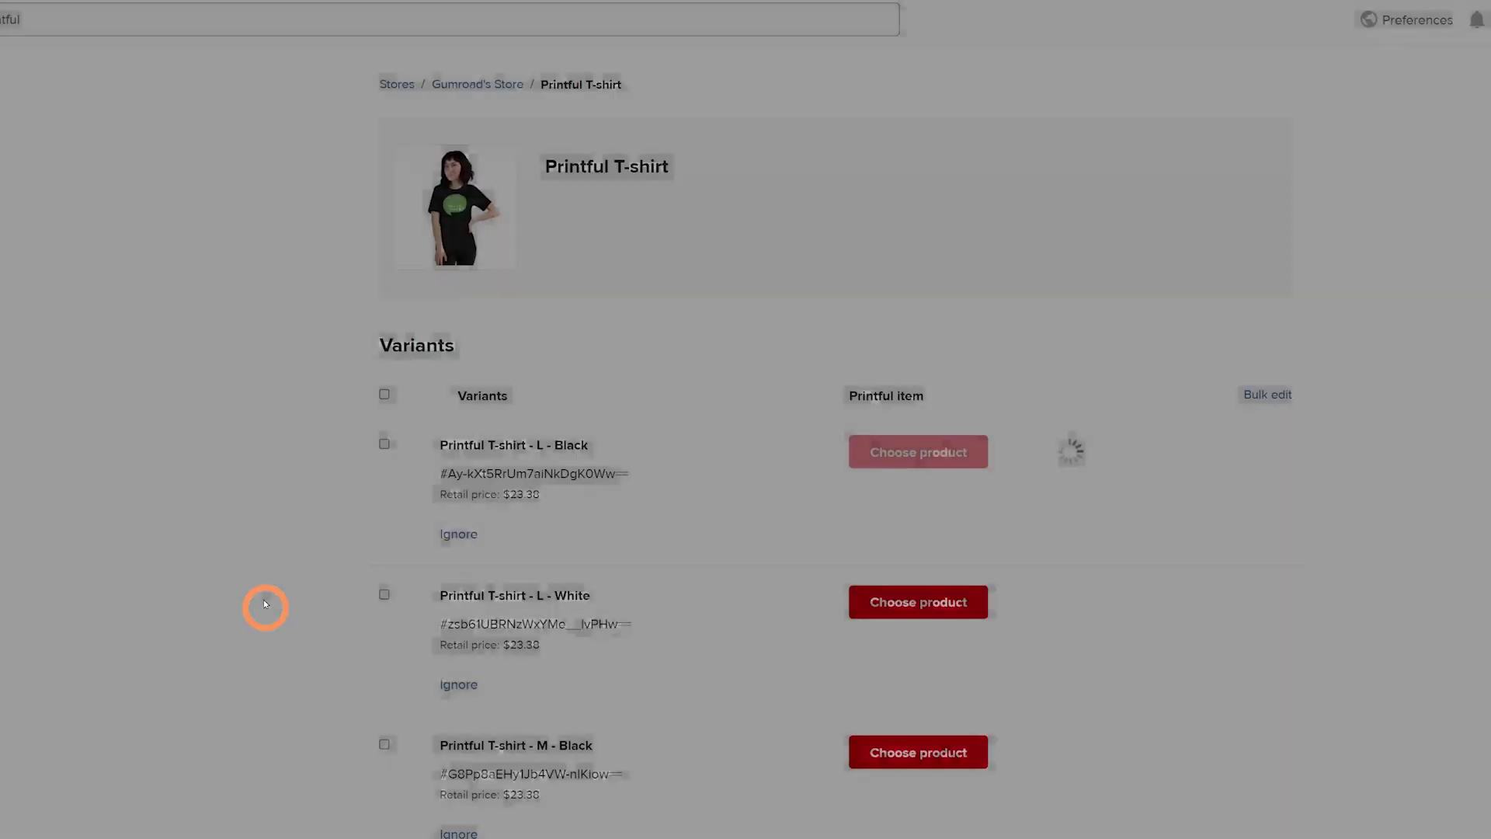